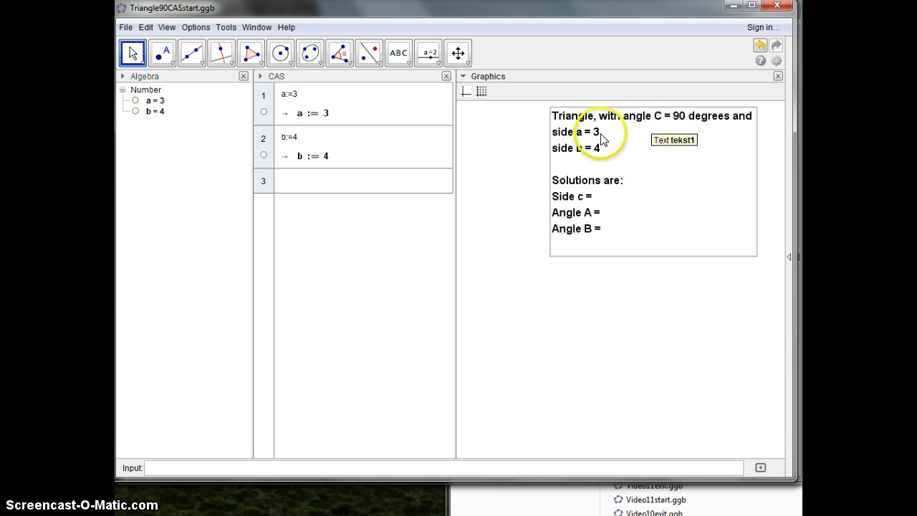
- Turn on the coordinate axes in the Graphics view
{"action": "left_click", "coordinate": [501, 144]}
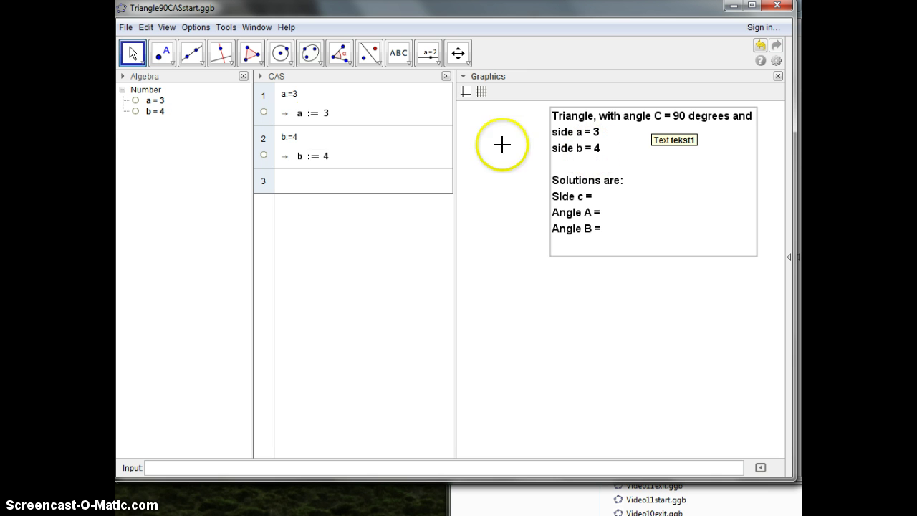
{"action": "left_click", "coordinate": [305, 118]}
{"action": "left_click", "coordinate": [308, 159]}
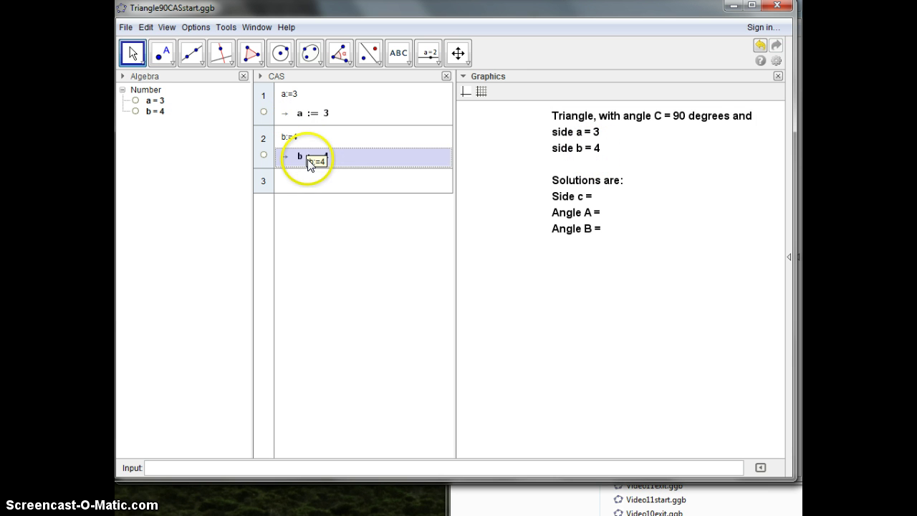
{"action": "left_click", "coordinate": [317, 117]}
{"action": "left_click", "coordinate": [326, 165]}
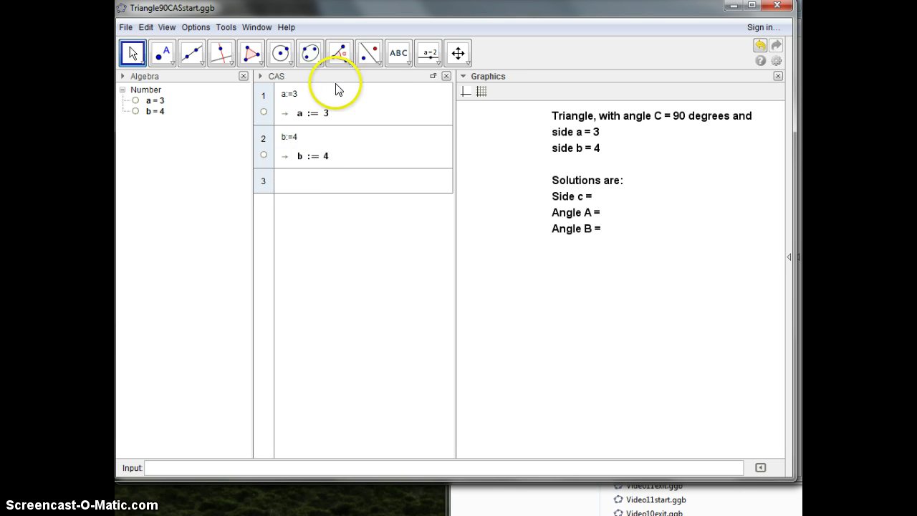
{"action": "right_click", "coordinate": [498, 176]}
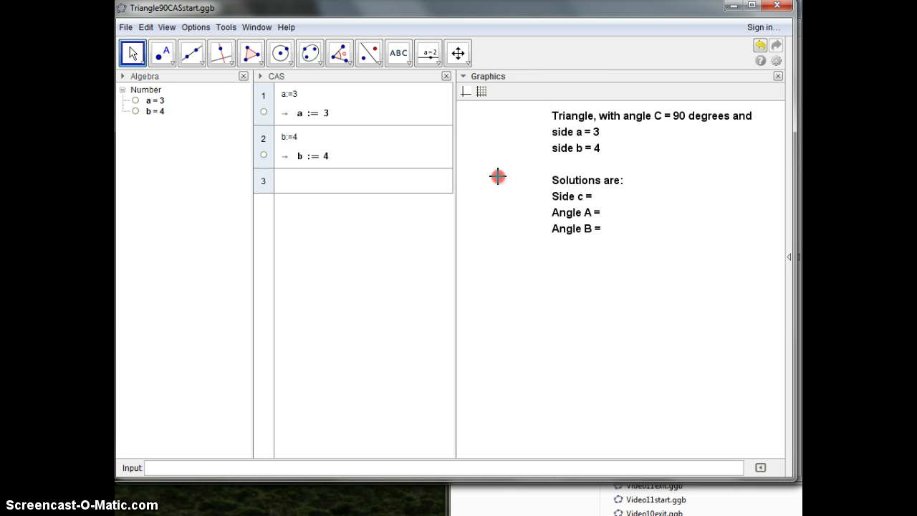
{"action": "left_click", "coordinate": [521, 206]}
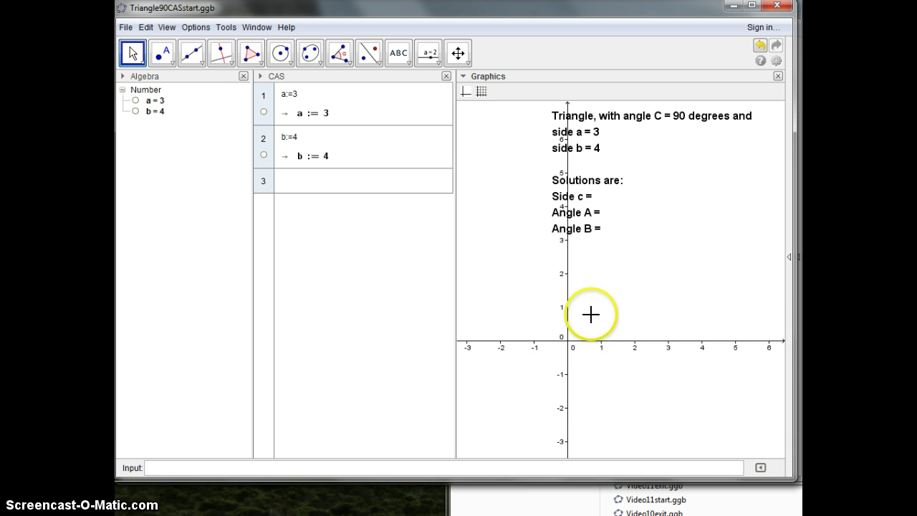
- Pan the view so the origin sits lower left, and move the problem text box right of the y-axis
{"action": "left_click", "coordinate": [458, 52]}
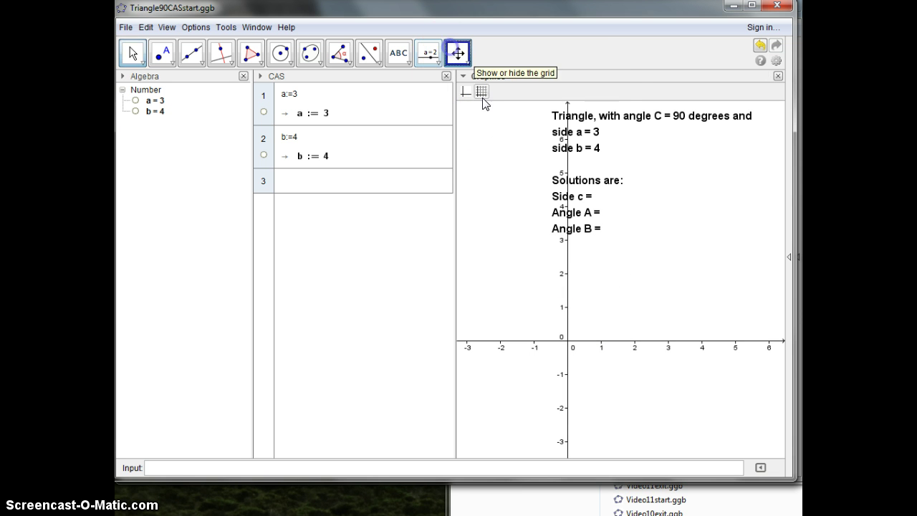
{"action": "left_click_drag", "start_coordinate": [645, 301], "coordinate": [596, 293]}
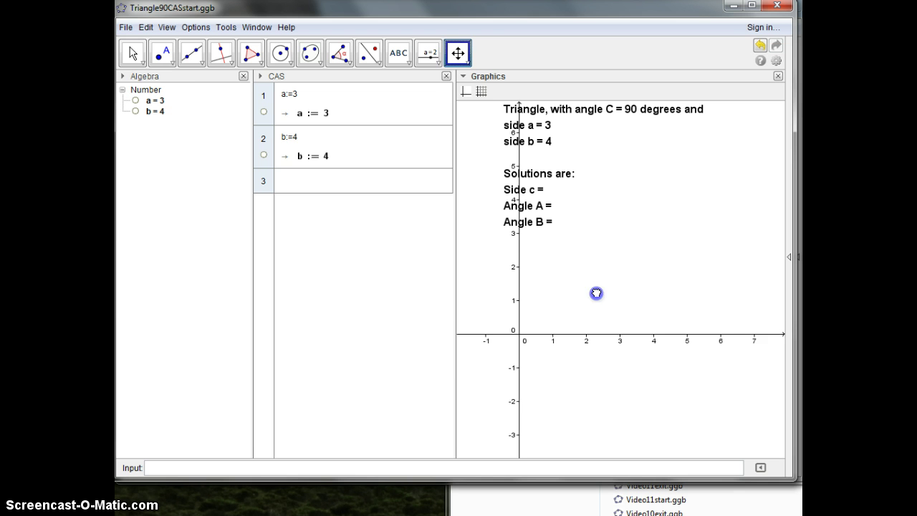
{"action": "left_click", "coordinate": [132, 52]}
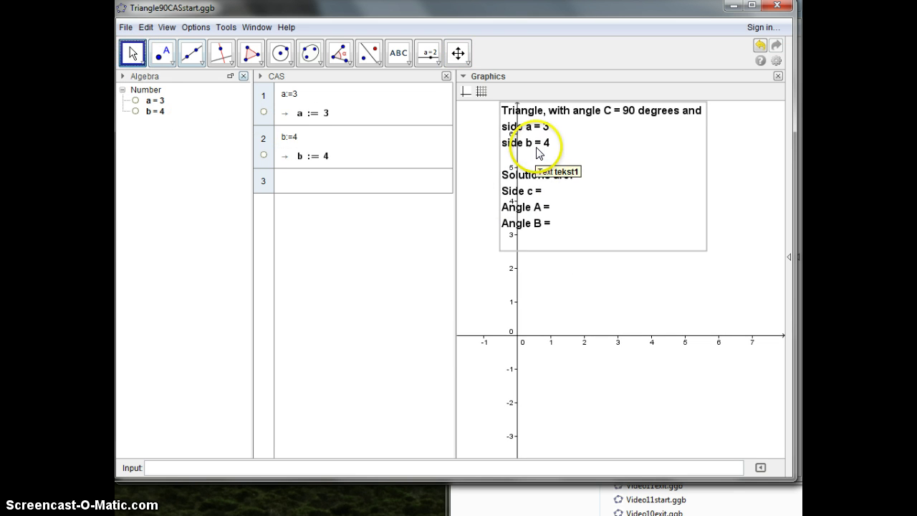
{"action": "left_click_drag", "start_coordinate": [536, 148], "coordinate": [607, 153]}
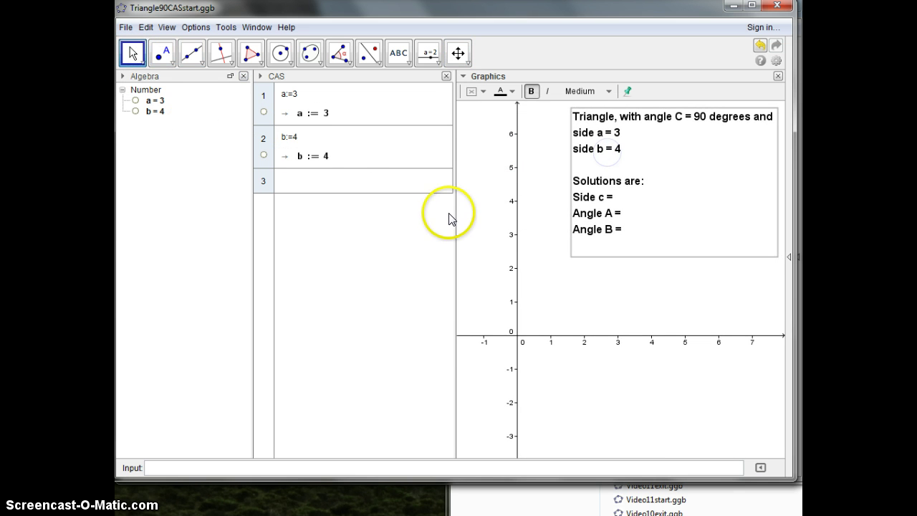
- Define C:=(0,0), B:=(a,0) and A:=(0,b) in CAS rows 3–5
{"action": "left_click", "coordinate": [331, 186]}
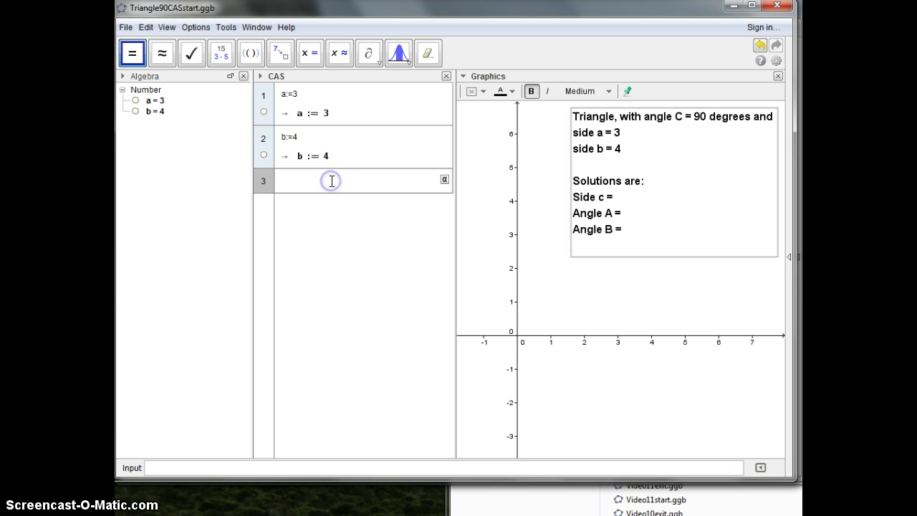
{"action": "left_click", "coordinate": [324, 184]}
{"action": "type", "text": "c"}
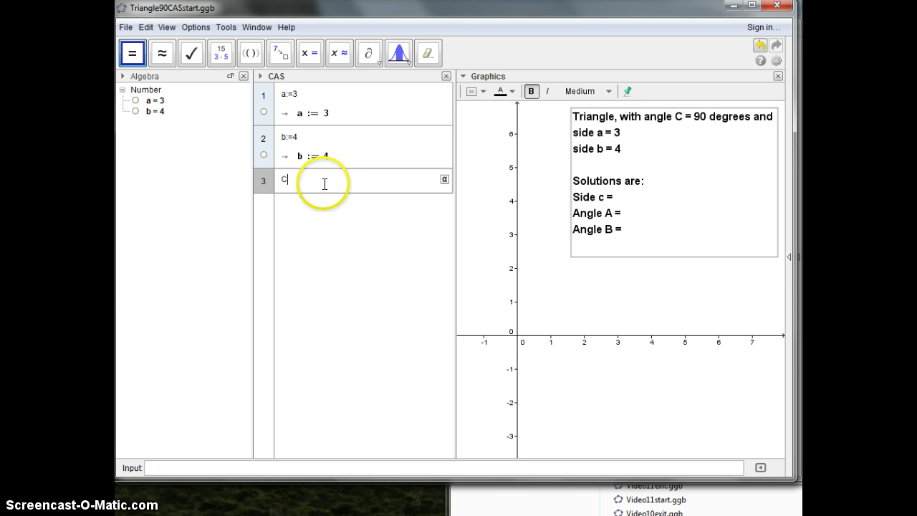
{"action": "type", "text": ":=(0,0)"}
{"action": "key", "text": "Return"}
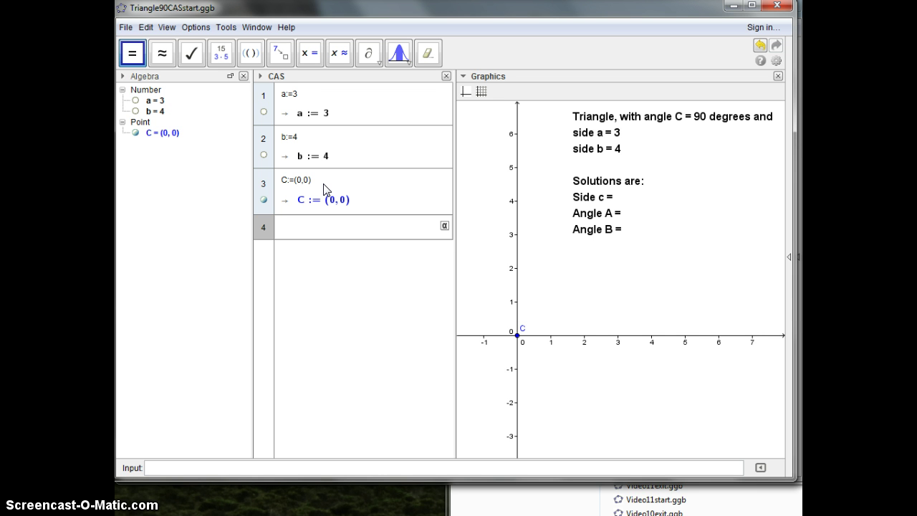
{"action": "type", "text": "B:=(a,0"}
{"action": "key", "text": "Return"}
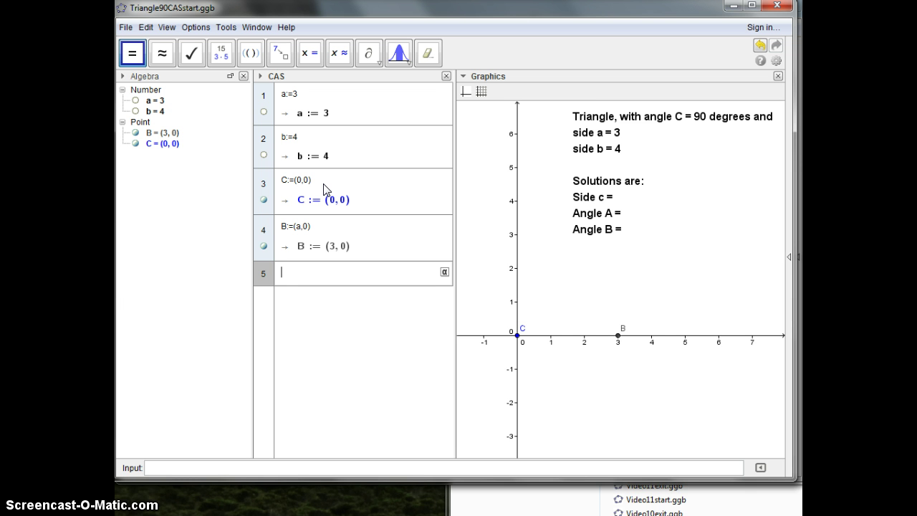
{"action": "type", "text": "A:=(0,b"}
{"action": "key", "text": "Return"}
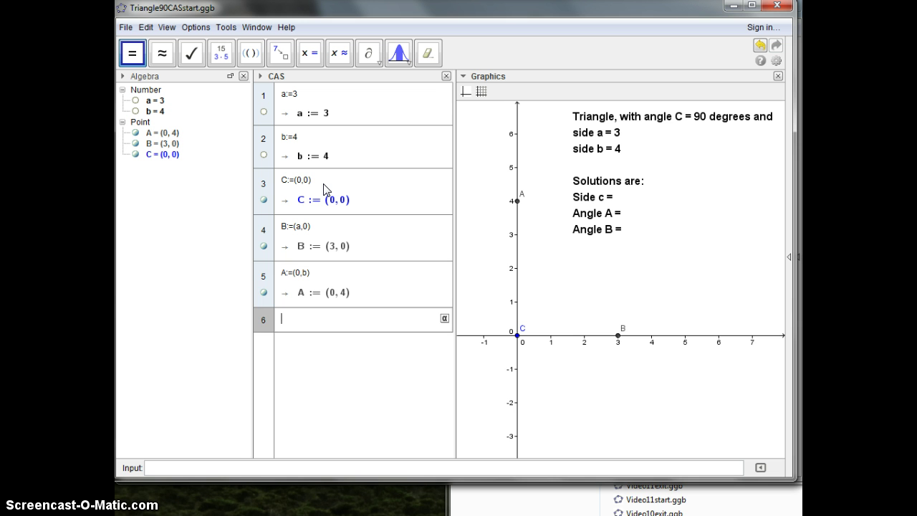
- Hide the axes and define c:=sqrt(a^2+b^2) in CAS row 6, giving c = 5
{"action": "right_click", "coordinate": [524, 136]}
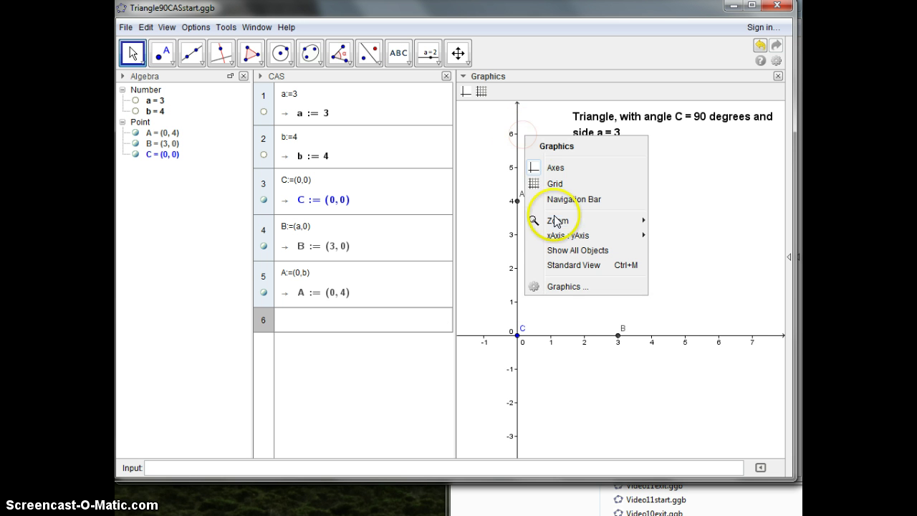
{"action": "left_click", "coordinate": [555, 167]}
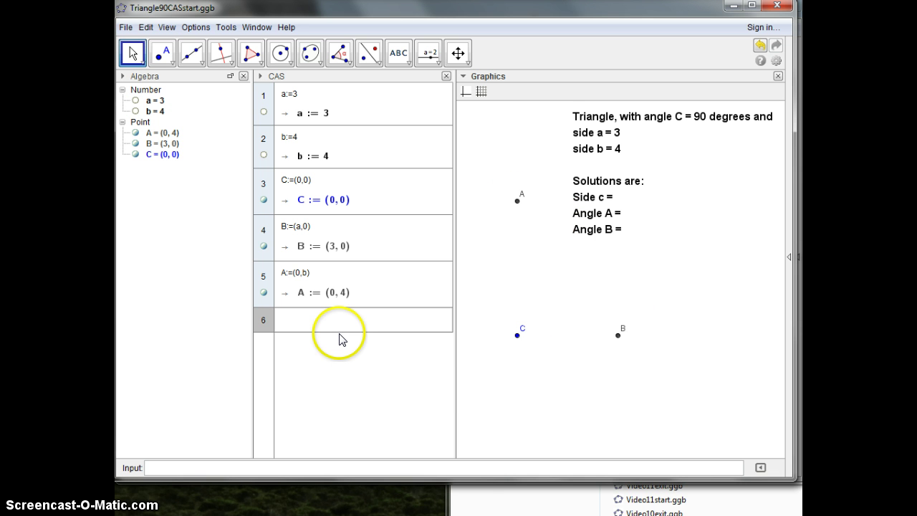
{"action": "left_click", "coordinate": [303, 317]}
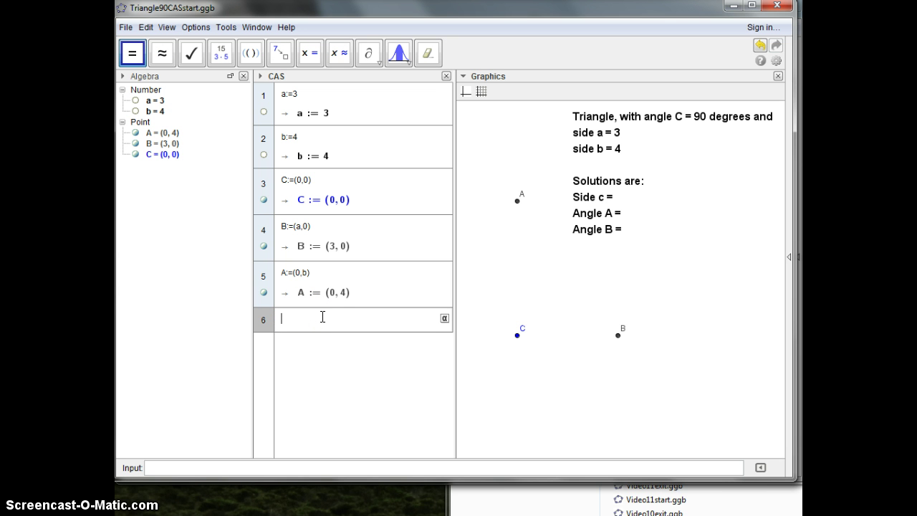
{"action": "type", "text": "c:=sqr"}
{"action": "key", "text": "Return"}
{"action": "type", "text": "a^2+b^2"}
{"action": "key", "text": "Return"}
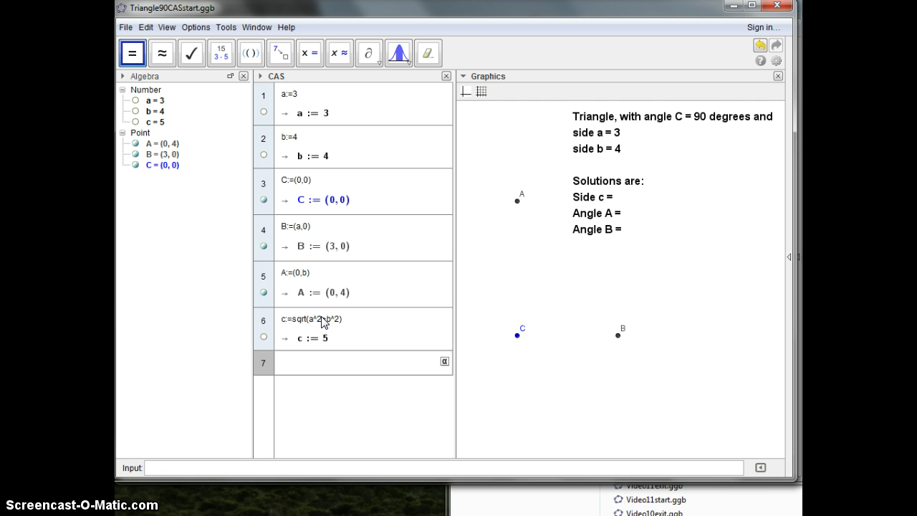
- Enter Aangle:=NSolutions[sin(A1°)=a/c, A1=45] in CAS row 7, giving {36.87}
{"action": "type", "text": "Aangle"}
{"action": "type", "text": ":=ns"}
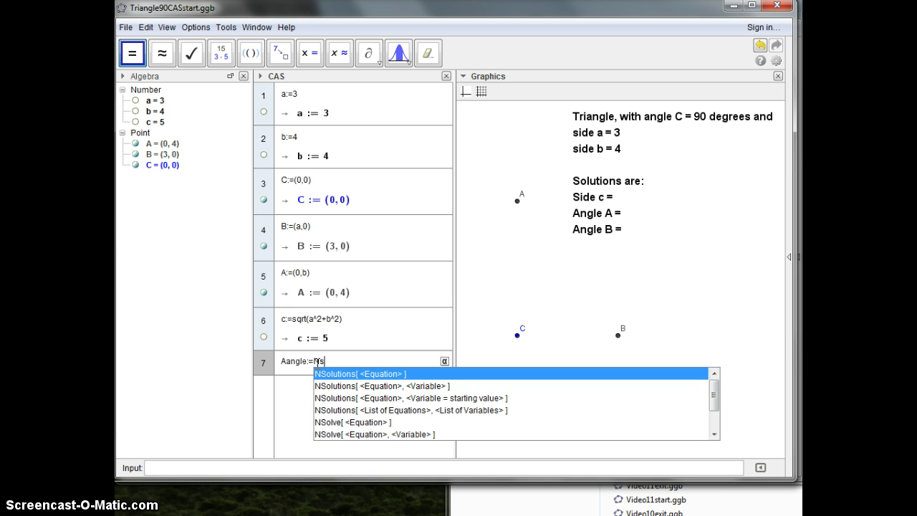
{"action": "key", "text": "Down"}
{"action": "key", "text": "Down"}
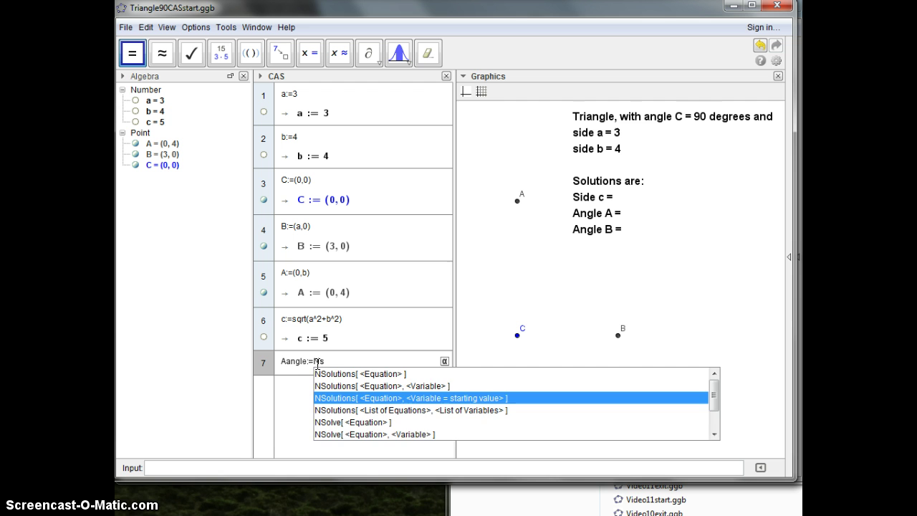
{"action": "key", "text": "Return"}
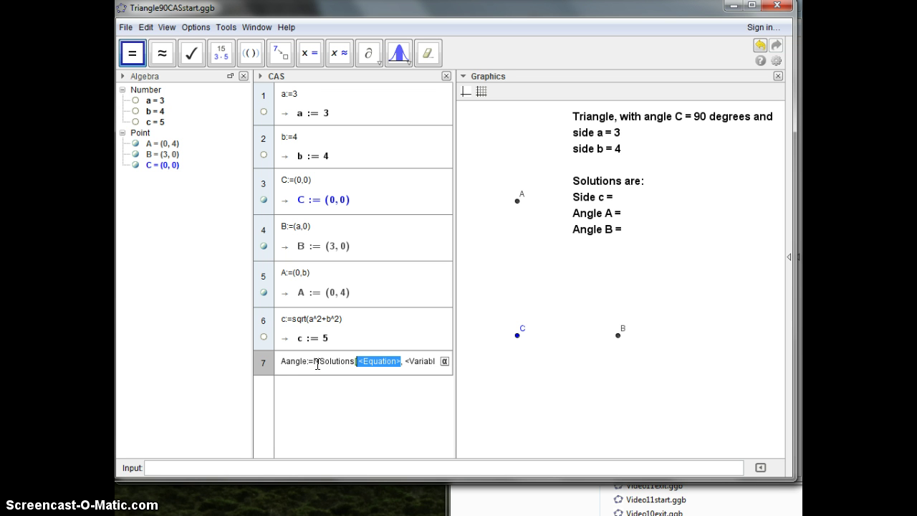
{"action": "type", "text": "s"}
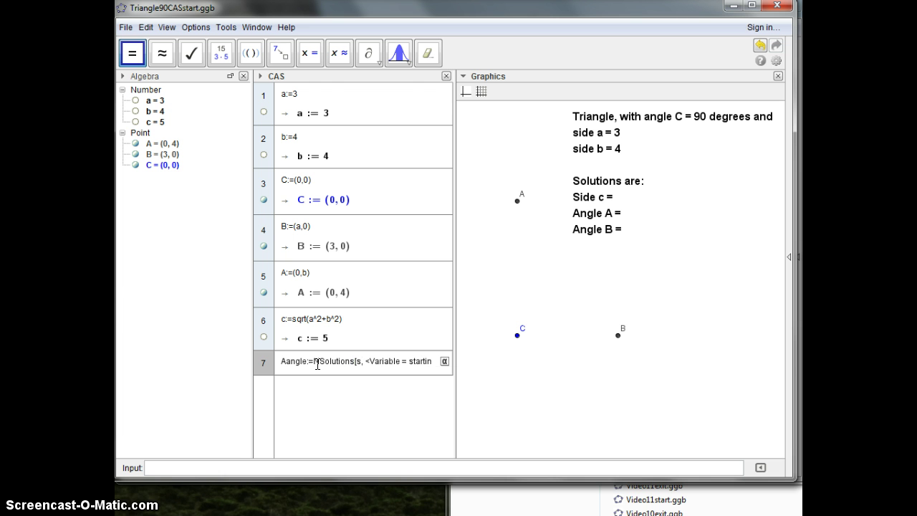
{"action": "type", "text": "in(A1"}
{"action": "left_click", "coordinate": [444, 362]}
{"action": "left_click", "coordinate": [381, 347]}
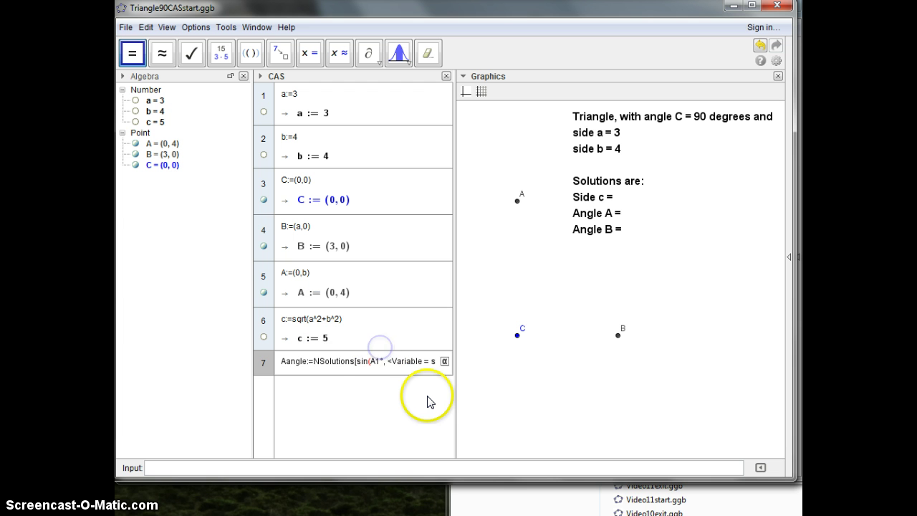
{"action": "type", "text": ")"}
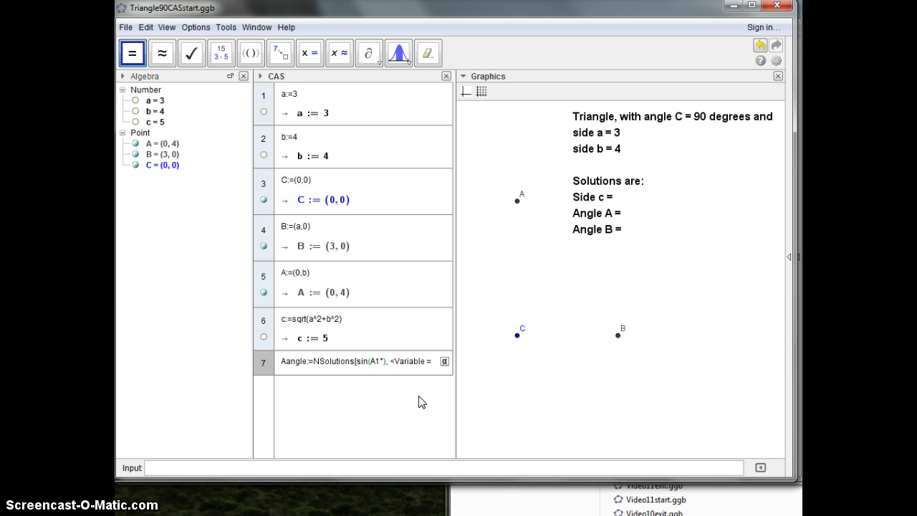
{"action": "type", "text": "=a/c"}
{"action": "key", "text": "Tab"}
{"action": "type", "text": "A1=45"}
{"action": "key", "text": "Return"}
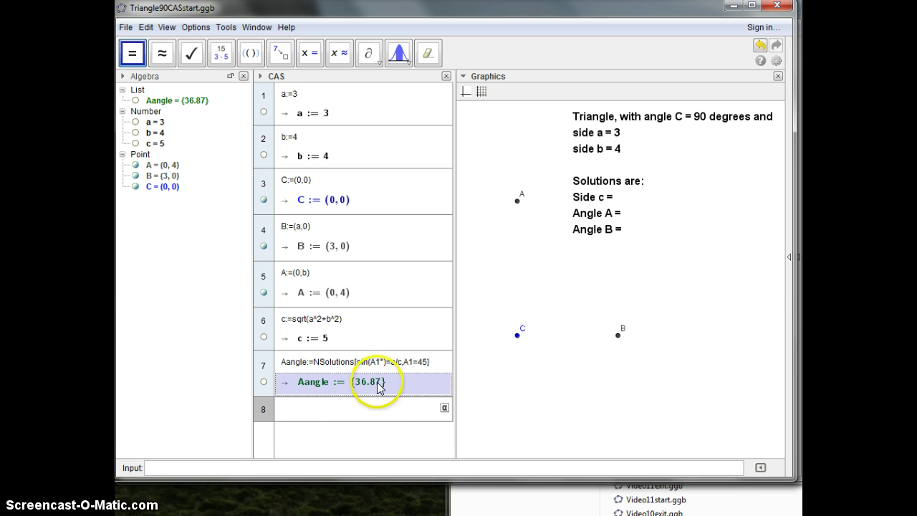
- Copy the Aangle command into CAS row 8
{"action": "left_click", "coordinate": [332, 409]}
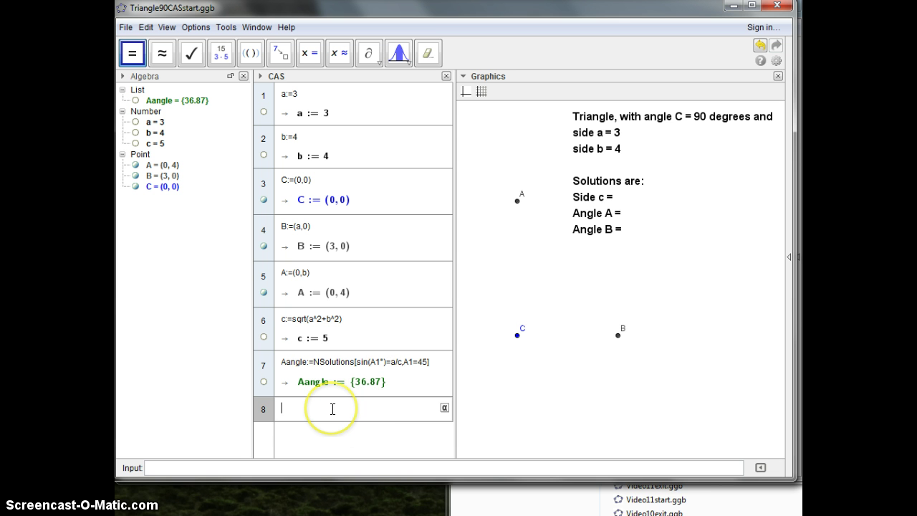
{"action": "left_click", "coordinate": [427, 361]}
{"action": "left_click_drag", "start_coordinate": [428, 360], "coordinate": [280, 362]}
{"action": "key", "text": "ctrl+c"}
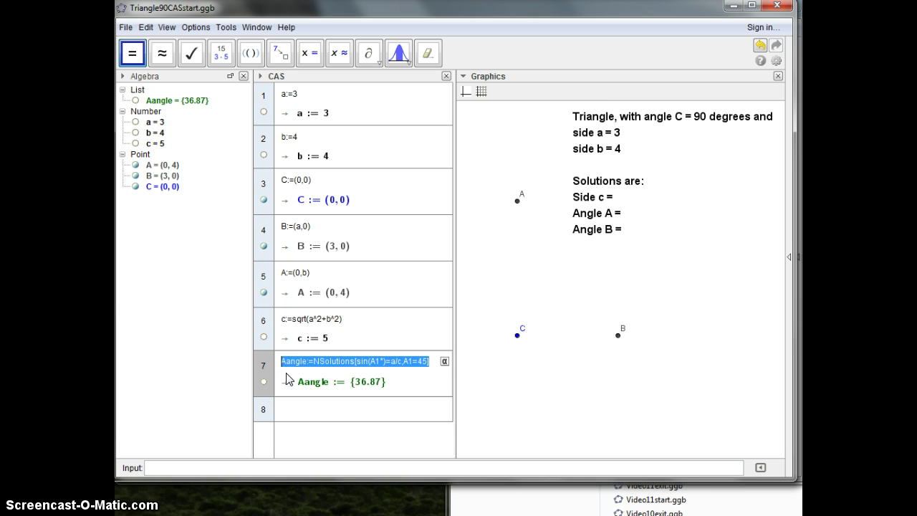
{"action": "left_click", "coordinate": [287, 407]}
{"action": "key", "text": "ctrl+v"}
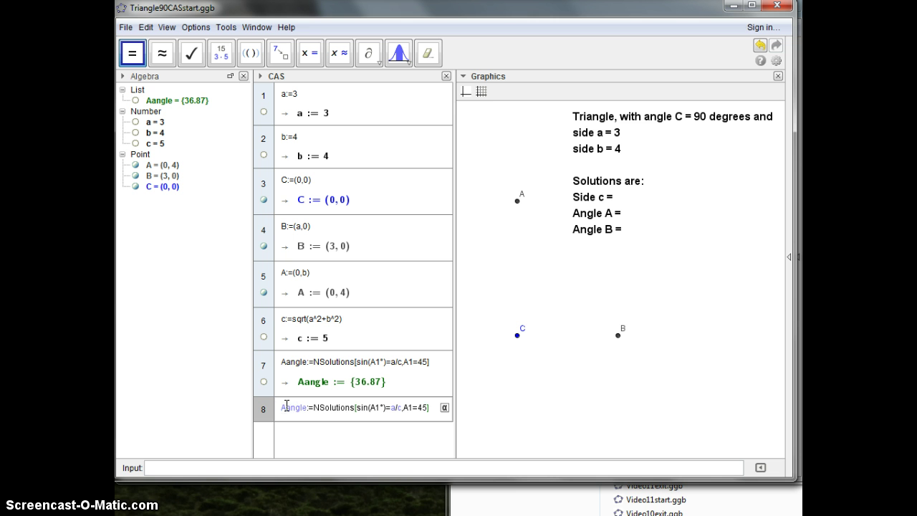
- Edit the copy into Bangle:=NSolutions[sin(B1°)=b/c, B1=45] and evaluate it to {53.13}
{"action": "left_click", "coordinate": [286, 407]}
{"action": "key", "text": "BackSpace"}
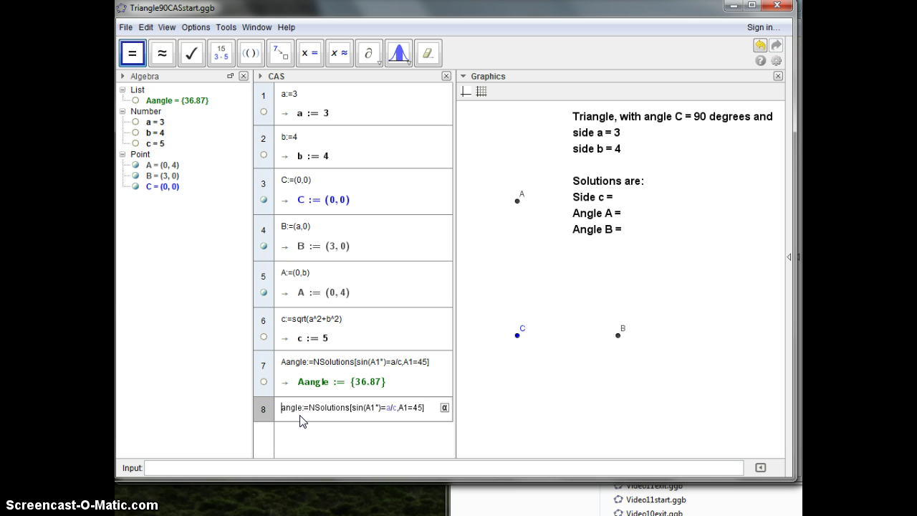
{"action": "type", "text": "B"}
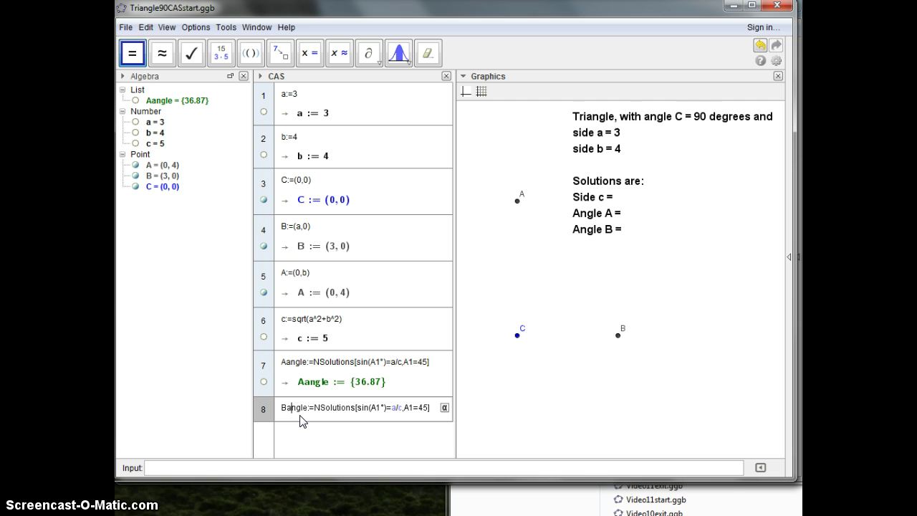
{"action": "key", "text": "Right"}
{"action": "key", "text": "Right"}
{"action": "key", "text": "Right"}
{"action": "key", "text": "Right"}
{"action": "key", "text": "BackSpace"}
{"action": "type", "text": "B"}
{"action": "key", "text": "Right"}
{"action": "key", "text": "Right"}
{"action": "key", "text": "BackSpace"}
{"action": "type", "text": "B"}
{"action": "key", "text": "Left"}
{"action": "key", "text": "Left"}
{"action": "key", "text": "Left"}
{"action": "key", "text": "BackSpace"}
{"action": "type", "text": "b"}
{"action": "key", "text": "Return"}
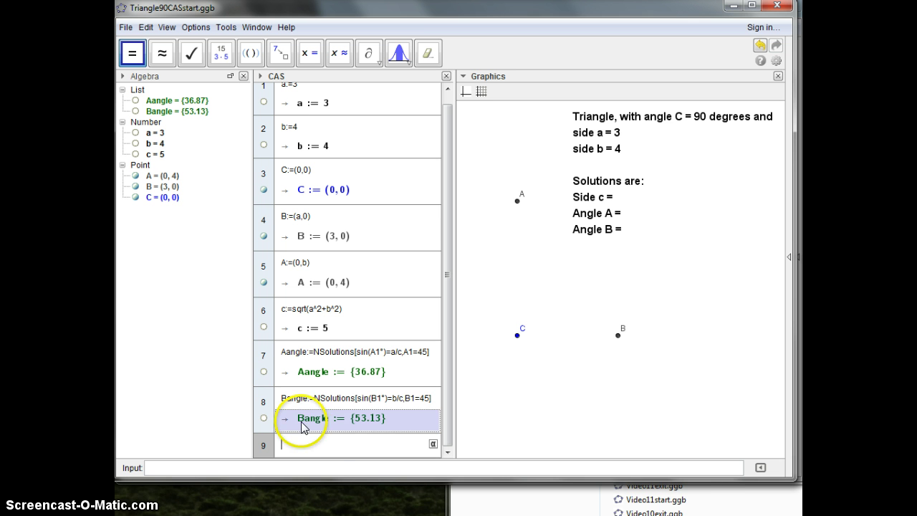
- Draw the polygon A, C, B closed back at A, forming the 3-4-5 triangle
{"action": "left_click", "coordinate": [327, 438]}
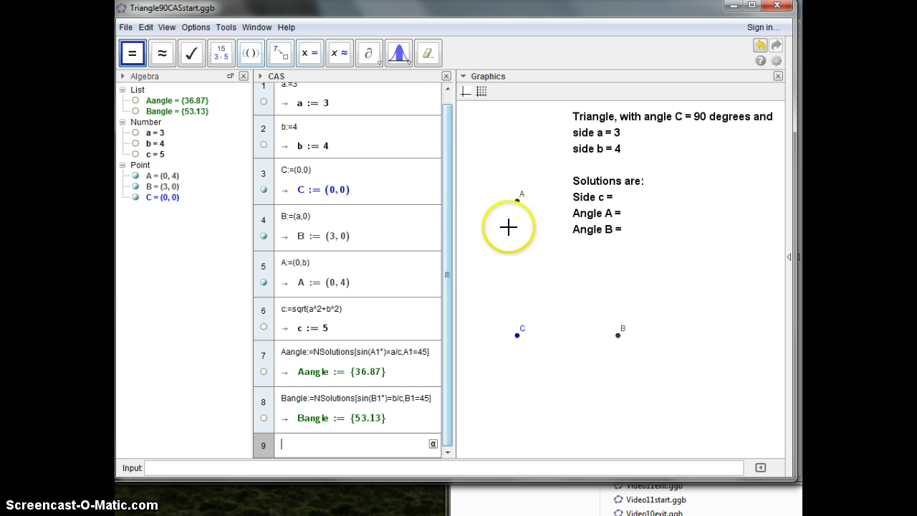
{"action": "left_click", "coordinate": [504, 219]}
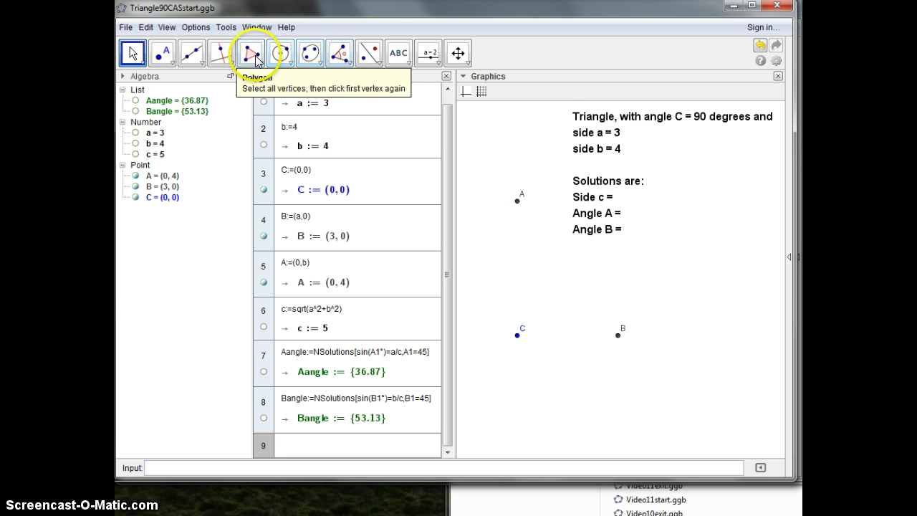
{"action": "left_click", "coordinate": [250, 53]}
{"action": "left_click", "coordinate": [518, 203]}
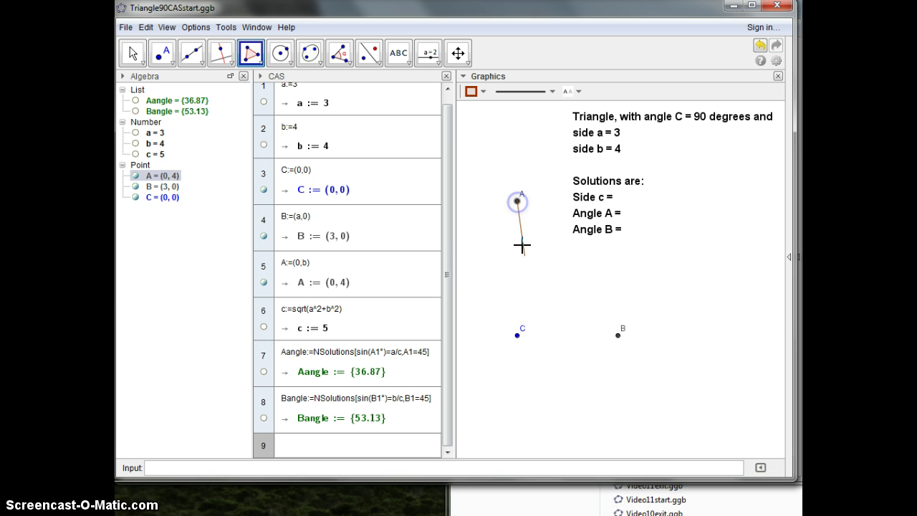
{"action": "left_click", "coordinate": [517, 334]}
{"action": "left_click", "coordinate": [618, 334]}
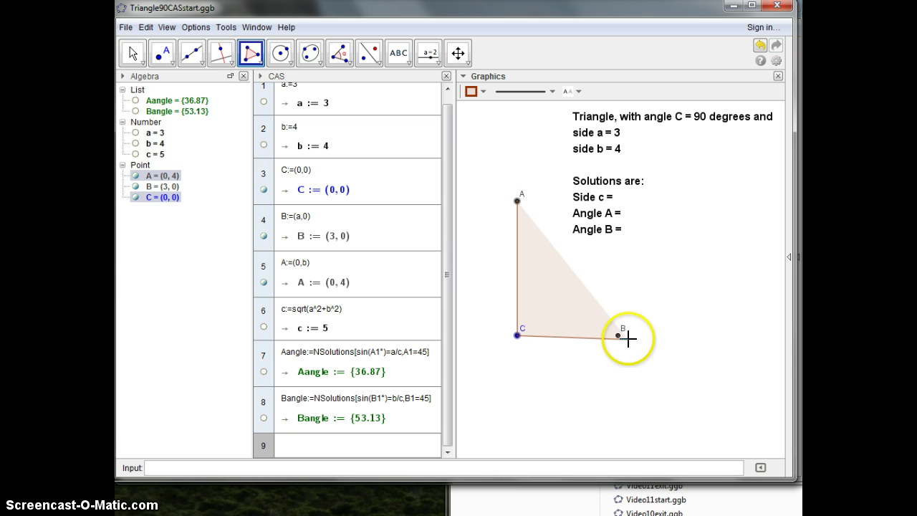
{"action": "left_click", "coordinate": [517, 203]}
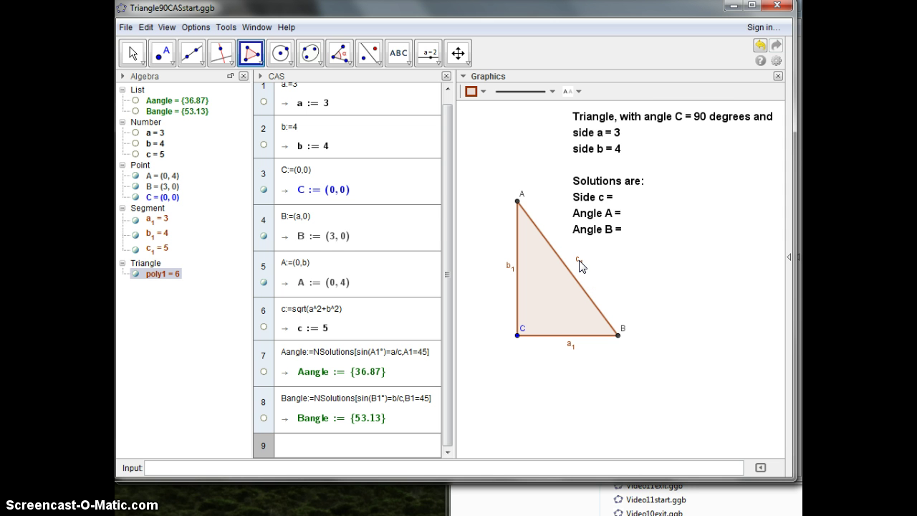
- Add length labels to sides c1, b1 and a1 showing 5, 4 and 3
{"action": "left_click", "coordinate": [349, 64]}
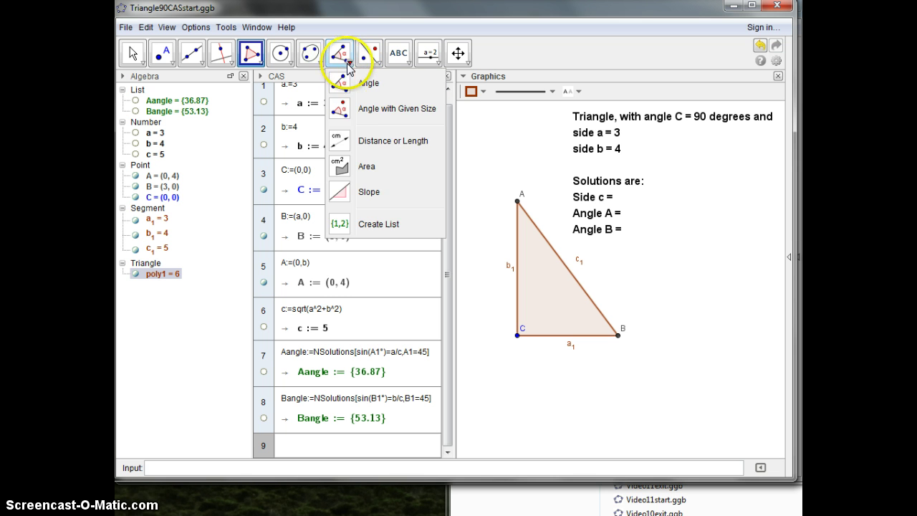
{"action": "left_click", "coordinate": [342, 140]}
{"action": "left_click", "coordinate": [573, 278]}
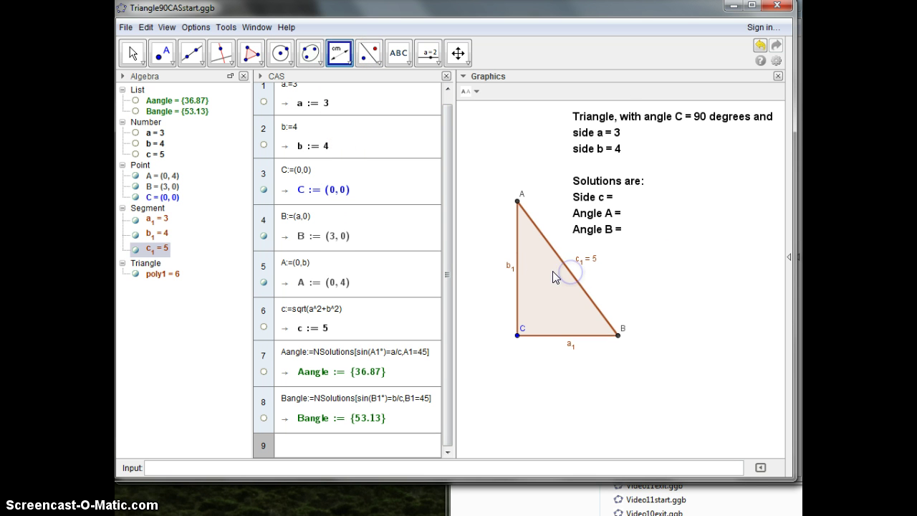
{"action": "left_click", "coordinate": [517, 270]}
{"action": "left_click", "coordinate": [550, 337]}
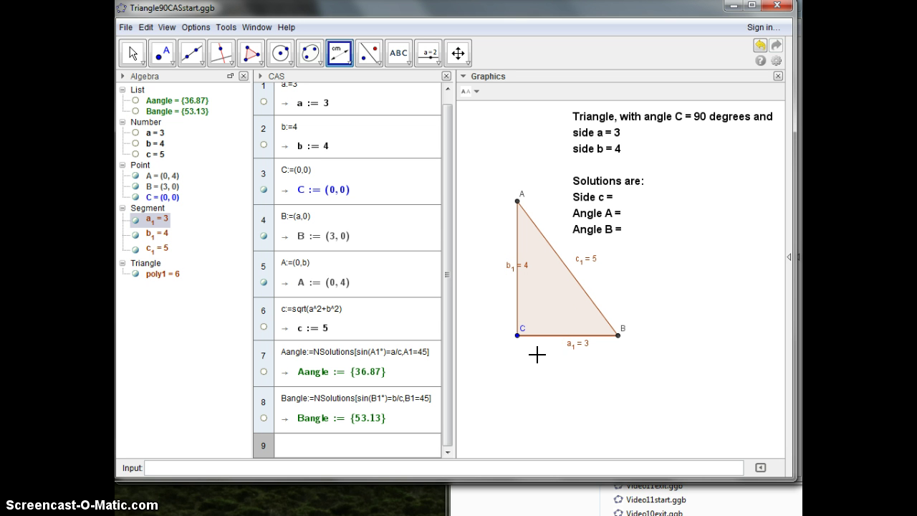
- Colour sides c1 and a1 red in their Object Properties
{"action": "right_click", "coordinate": [583, 260]}
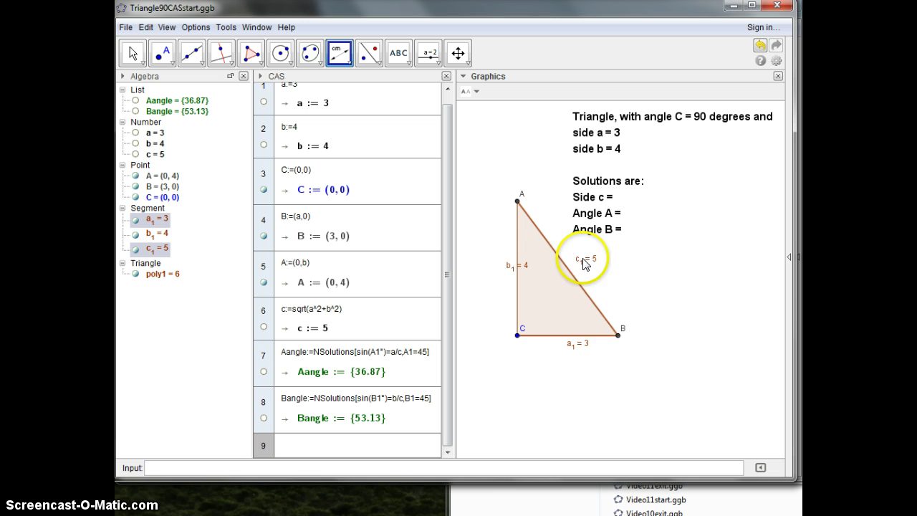
{"action": "left_click", "coordinate": [636, 384]}
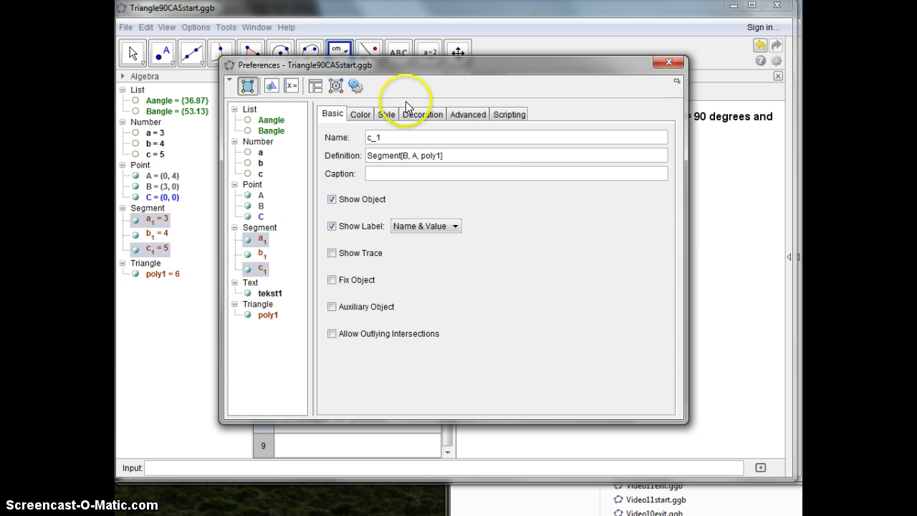
{"action": "left_click", "coordinate": [358, 115]}
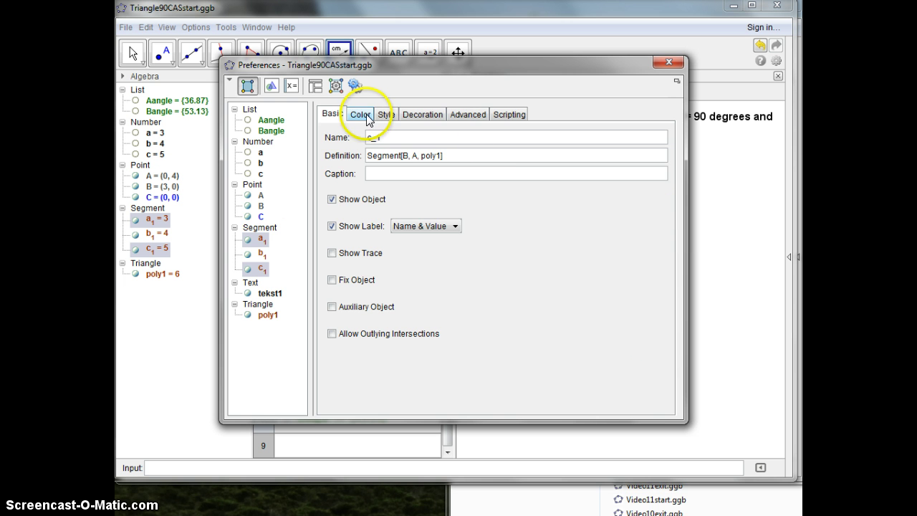
{"action": "left_click", "coordinate": [346, 139]}
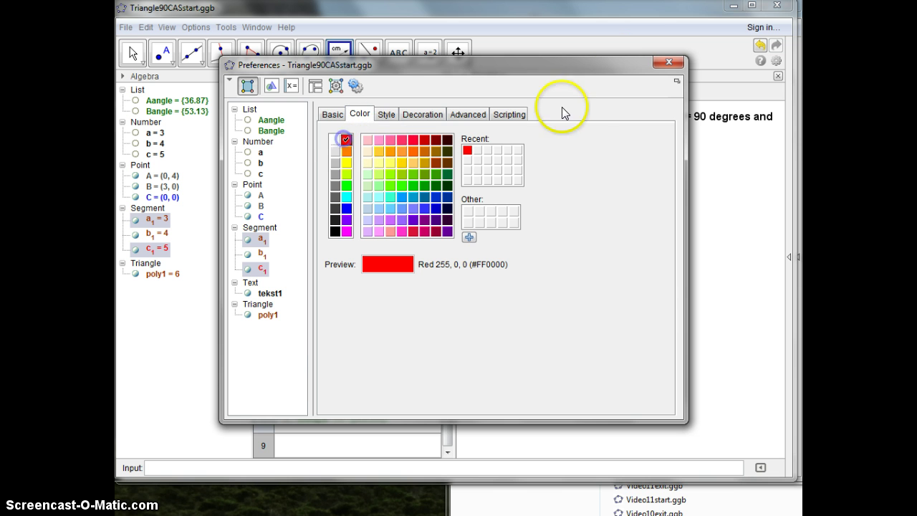
{"action": "left_click", "coordinate": [667, 63]}
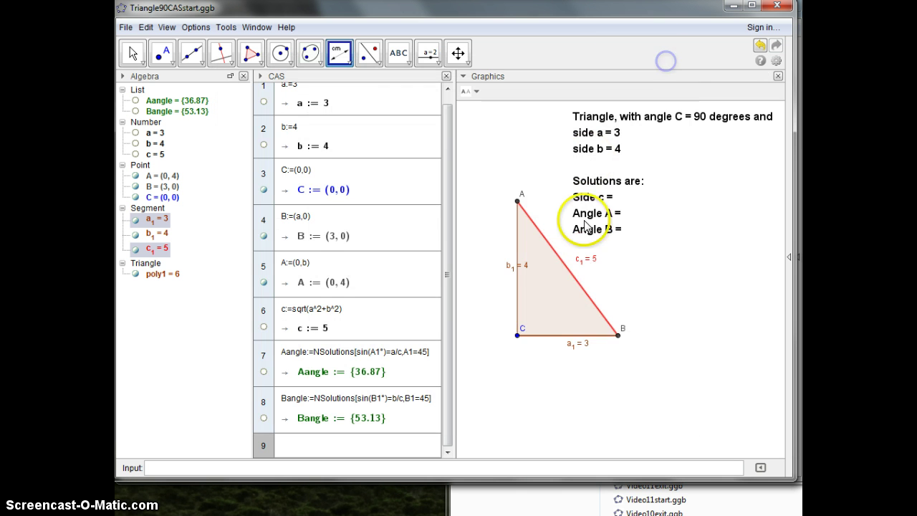
{"action": "right_click", "coordinate": [563, 340]}
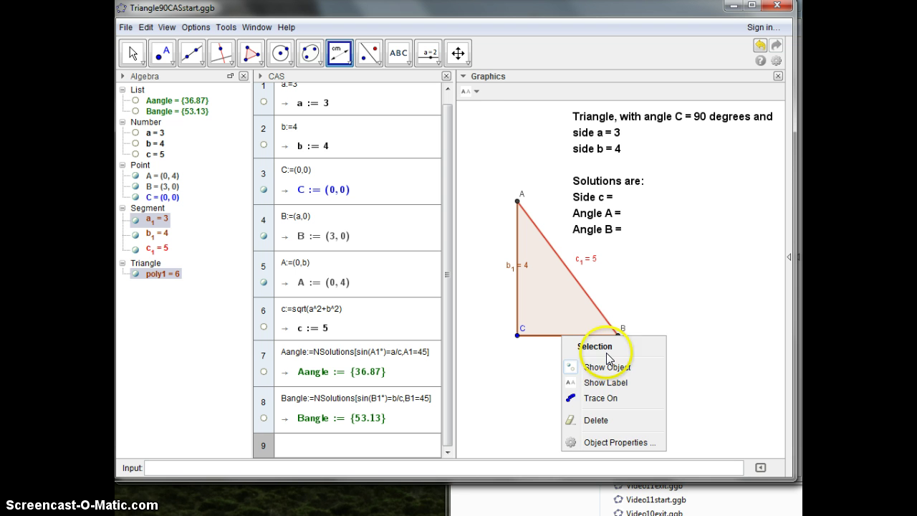
{"action": "left_click", "coordinate": [687, 300]}
{"action": "right_click", "coordinate": [566, 335]}
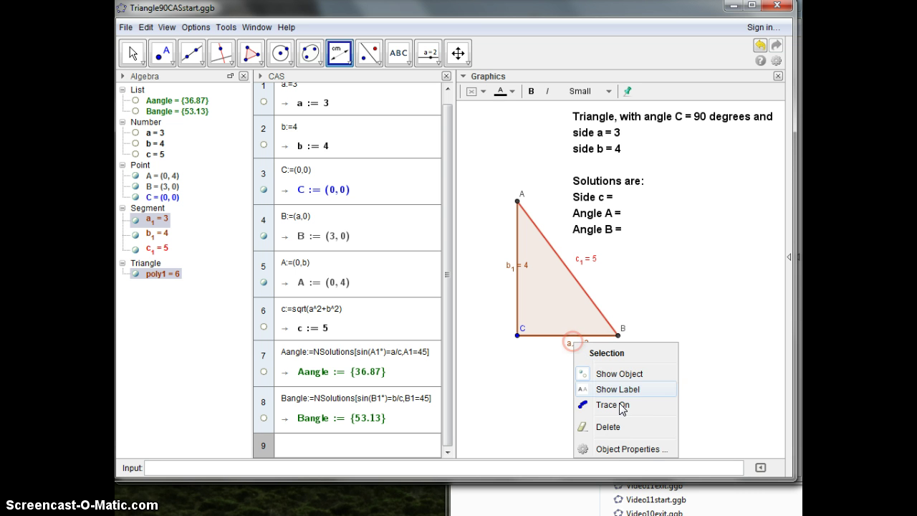
{"action": "left_click", "coordinate": [635, 444]}
{"action": "left_click", "coordinate": [467, 151]}
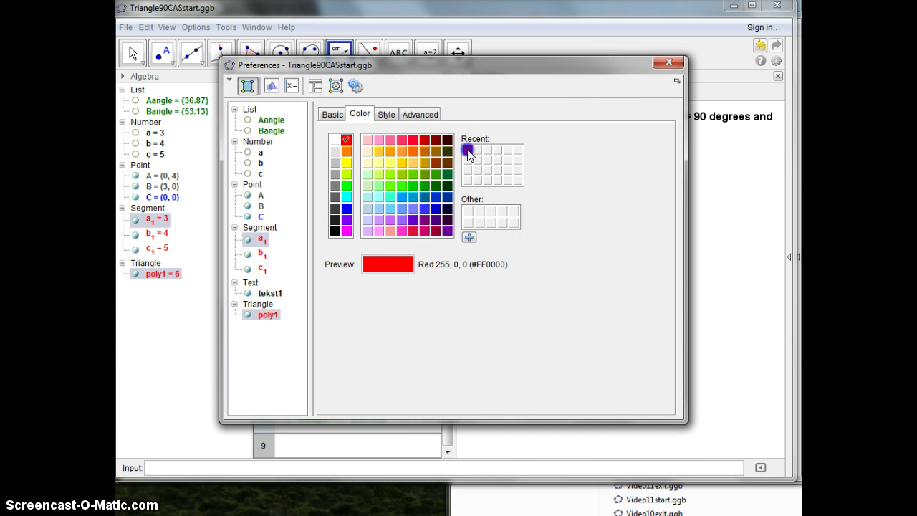
{"action": "left_click", "coordinate": [666, 63]}
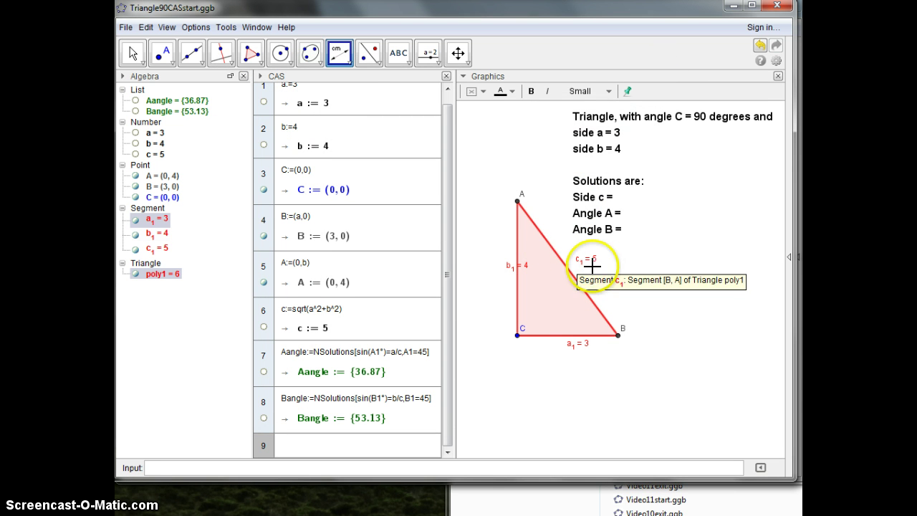
- Colour triangle poly1 and its sides gold #CC9900
{"action": "right_click", "coordinate": [163, 274]}
{"action": "left_click", "coordinate": [209, 382]}
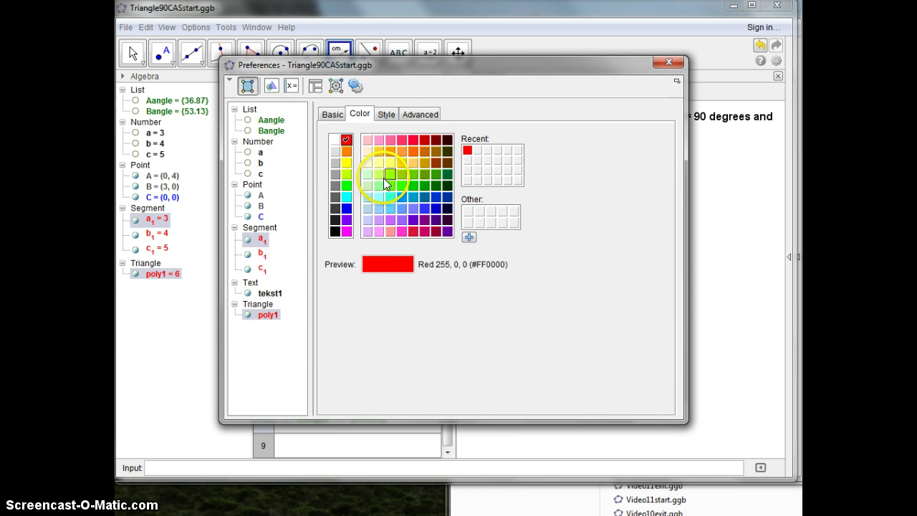
{"action": "left_click", "coordinate": [423, 162]}
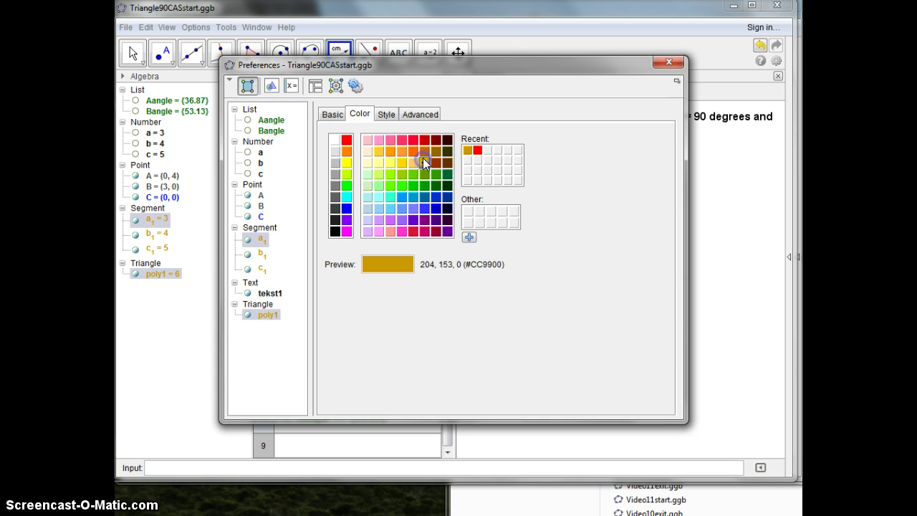
{"action": "left_click", "coordinate": [668, 63]}
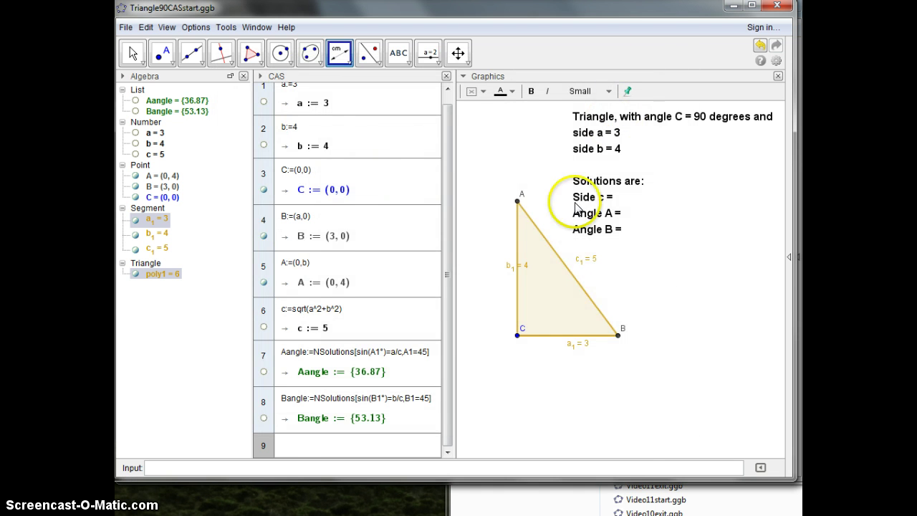
- Recolour side c1 in its Object Properties
{"action": "right_click", "coordinate": [588, 260]}
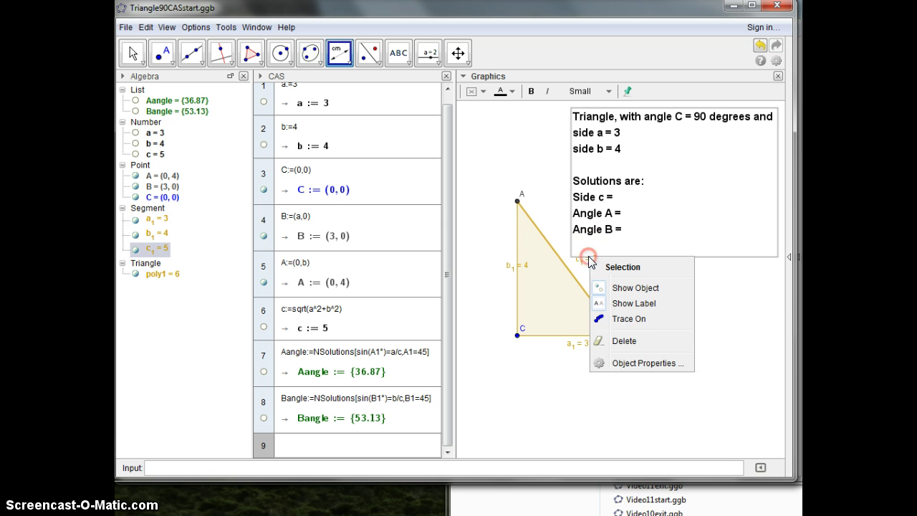
{"action": "left_click", "coordinate": [632, 362]}
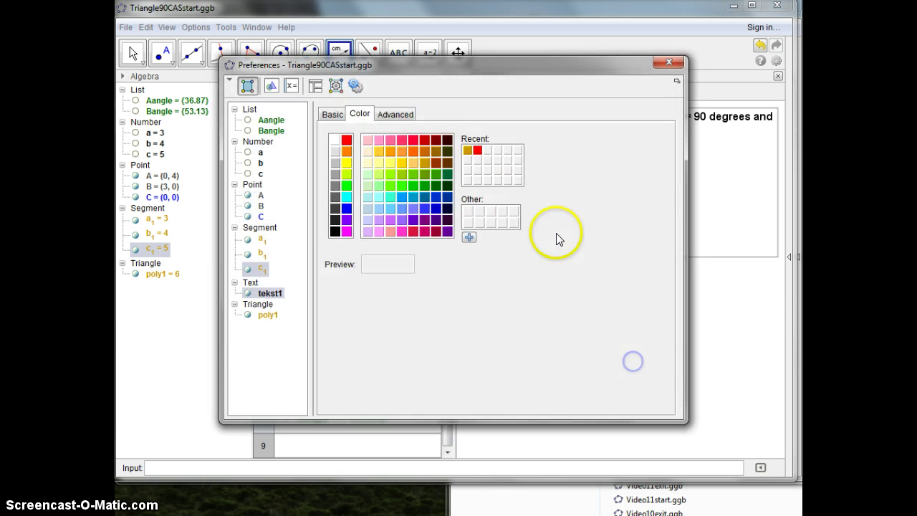
{"action": "left_click", "coordinate": [477, 151]}
{"action": "left_click", "coordinate": [668, 64]}
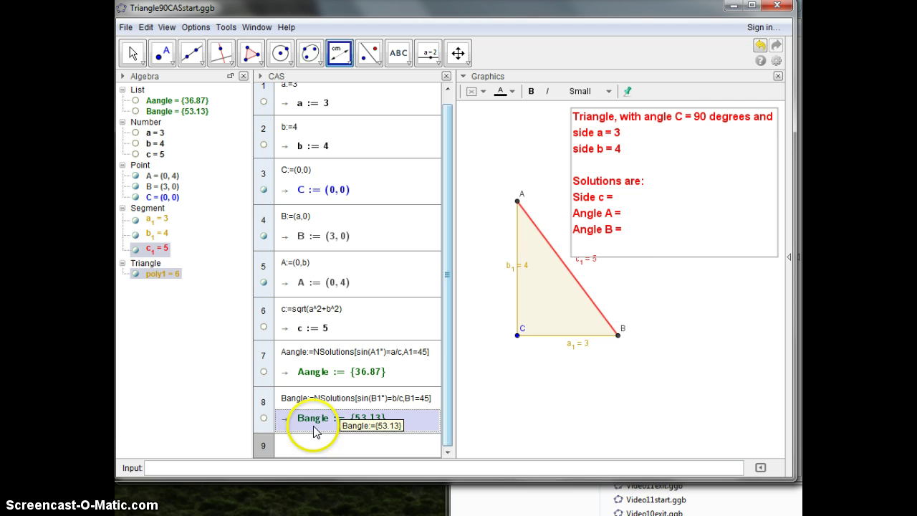
- Set the problem text box colour to dark red #330000
{"action": "right_click", "coordinate": [641, 224]}
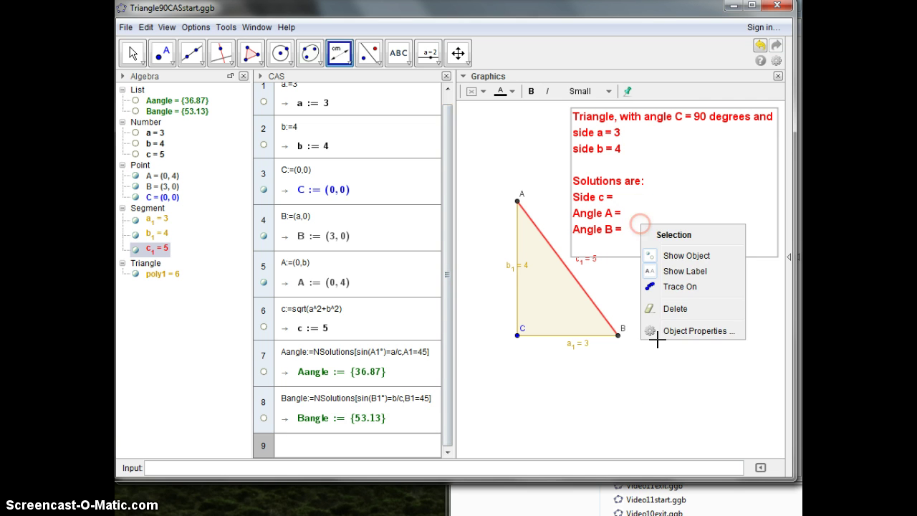
{"action": "left_click", "coordinate": [692, 331]}
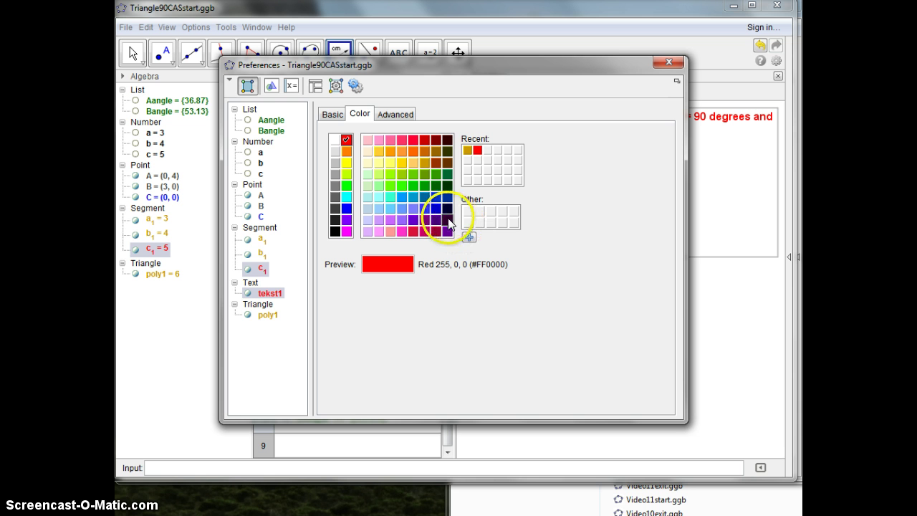
{"action": "left_click", "coordinate": [447, 140]}
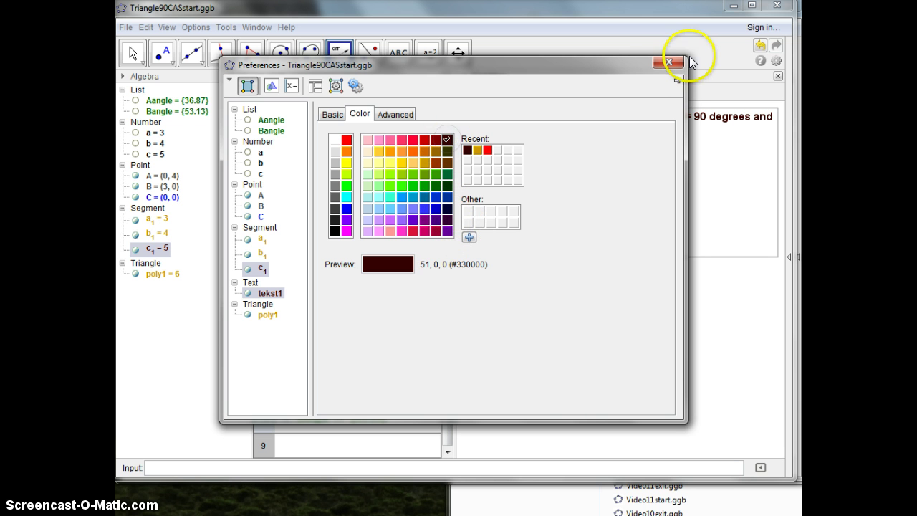
{"action": "left_click", "coordinate": [667, 62]}
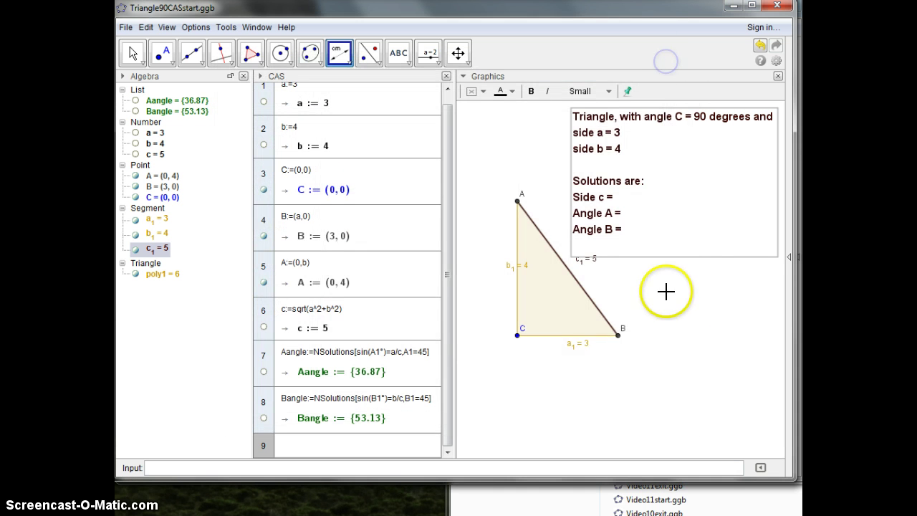
- Make hypotenuse c₁ red via its Object Properties
{"action": "right_click", "coordinate": [585, 266]}
{"action": "left_click", "coordinate": [740, 320]}
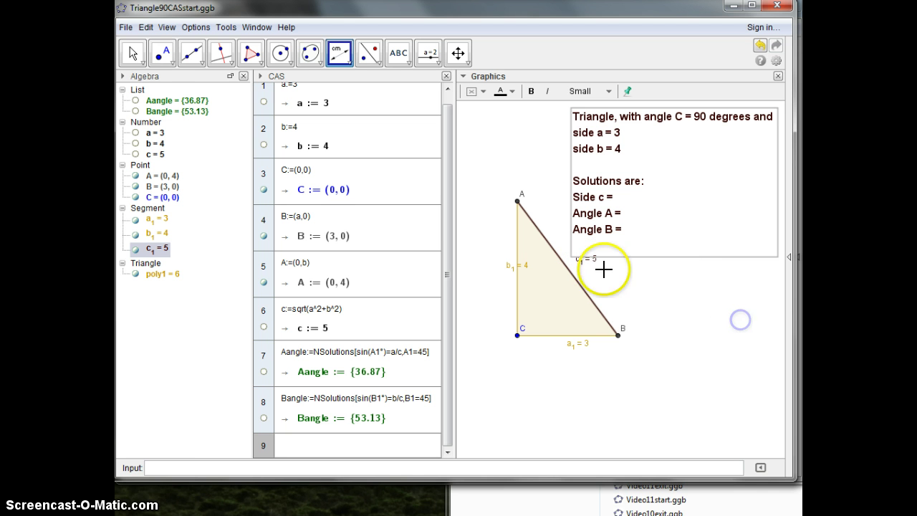
{"action": "left_click", "coordinate": [132, 52]}
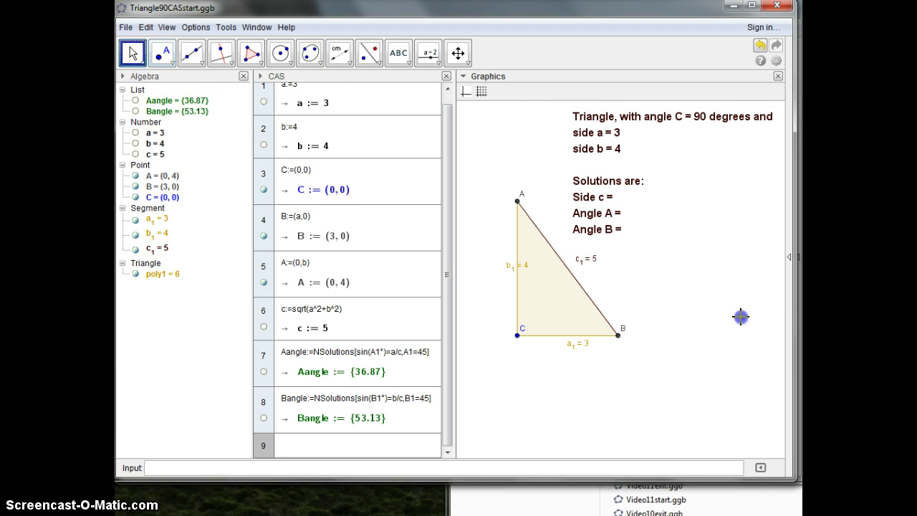
{"action": "right_click", "coordinate": [587, 263]}
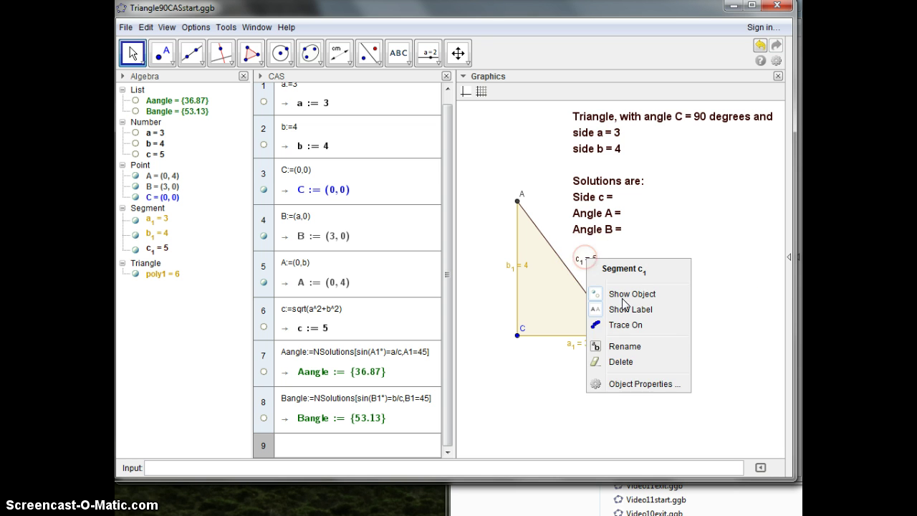
{"action": "left_click", "coordinate": [638, 380]}
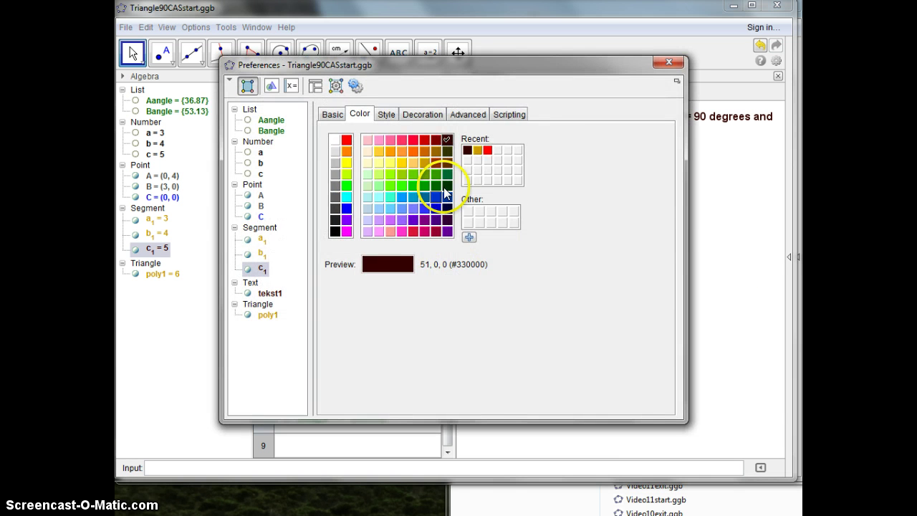
{"action": "left_click", "coordinate": [487, 150]}
{"action": "left_click", "coordinate": [667, 65]}
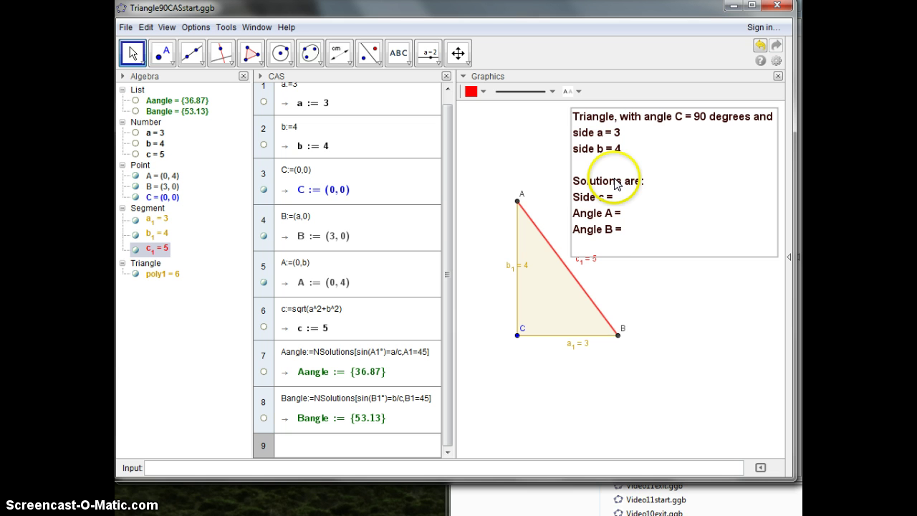
- Make legs a₁ and b₁ red (#FF0000) too
{"action": "right_click", "coordinate": [570, 335]}
{"action": "left_click", "coordinate": [624, 466]}
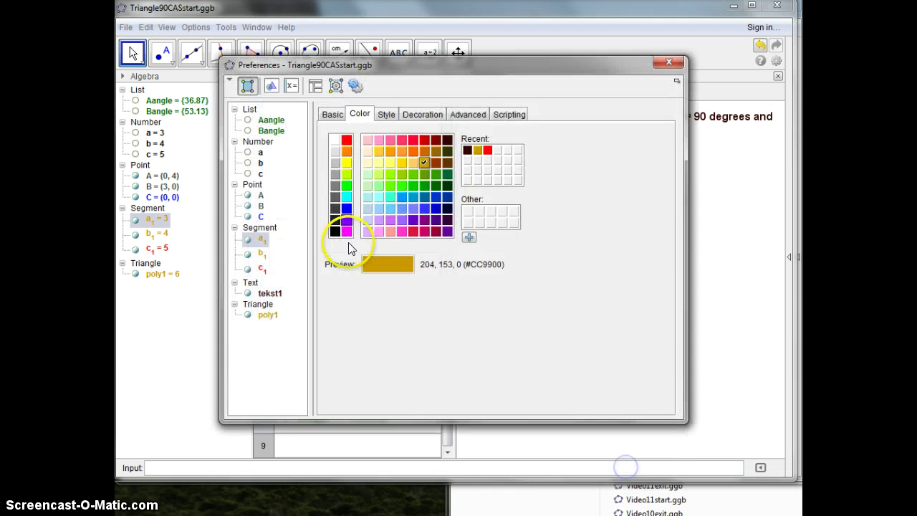
{"action": "left_click", "coordinate": [488, 150]}
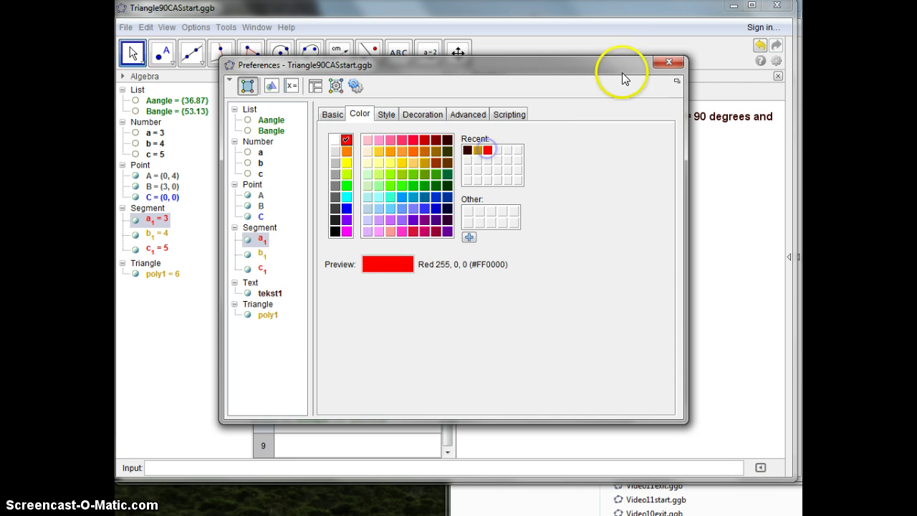
{"action": "left_click", "coordinate": [668, 63]}
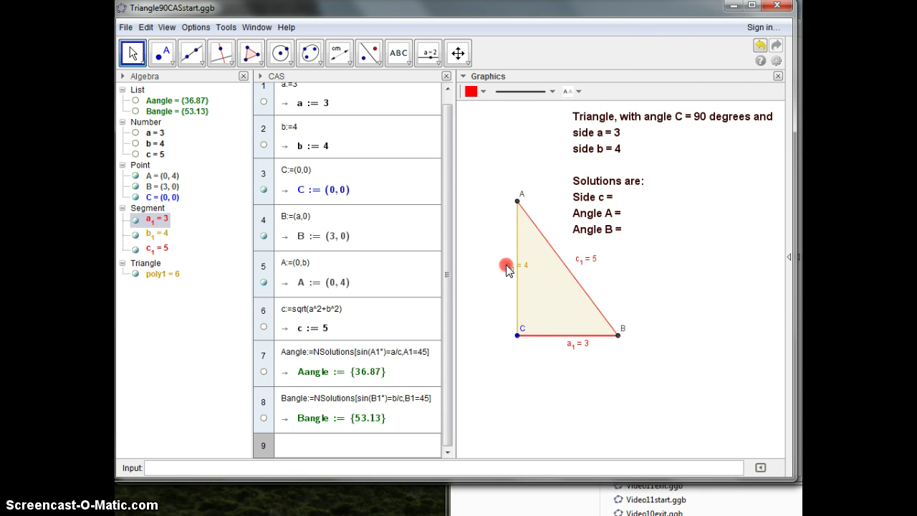
{"action": "right_click", "coordinate": [507, 265]}
{"action": "left_click", "coordinate": [552, 391]}
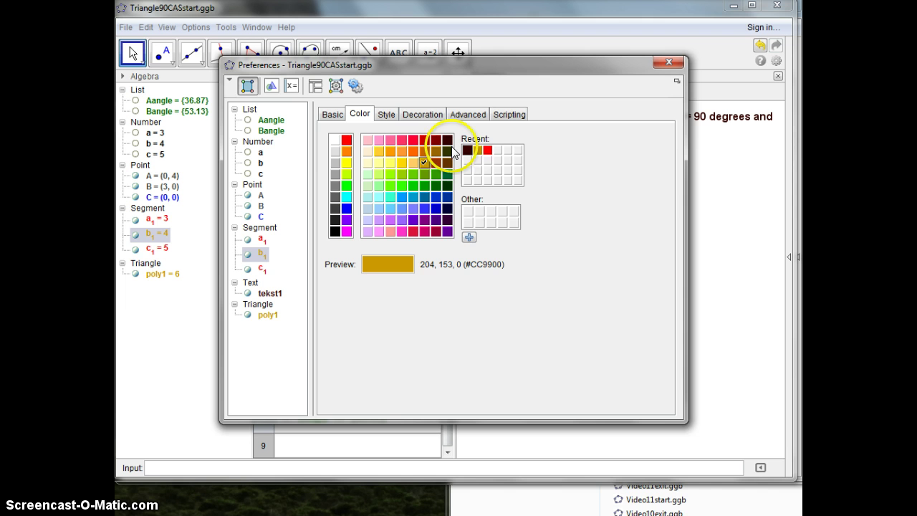
{"action": "left_click", "coordinate": [483, 151]}
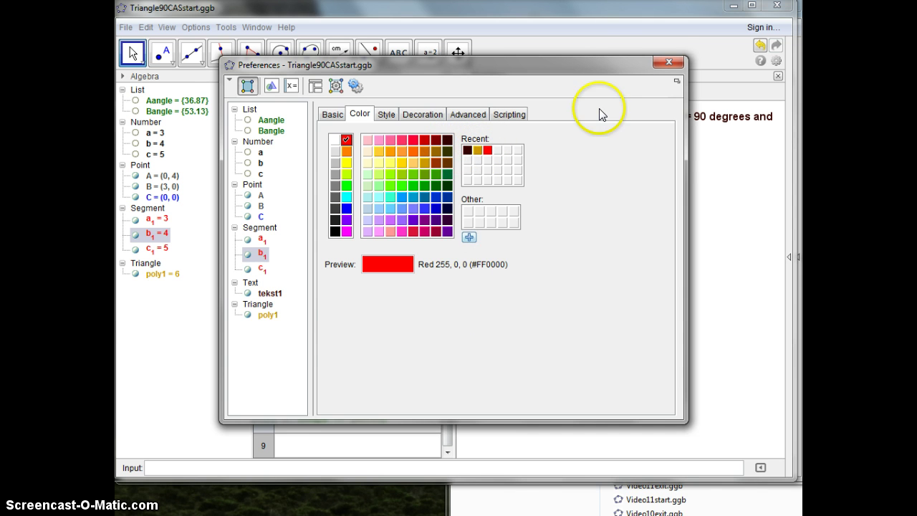
{"action": "left_click", "coordinate": [668, 64]}
{"action": "left_click", "coordinate": [635, 394]}
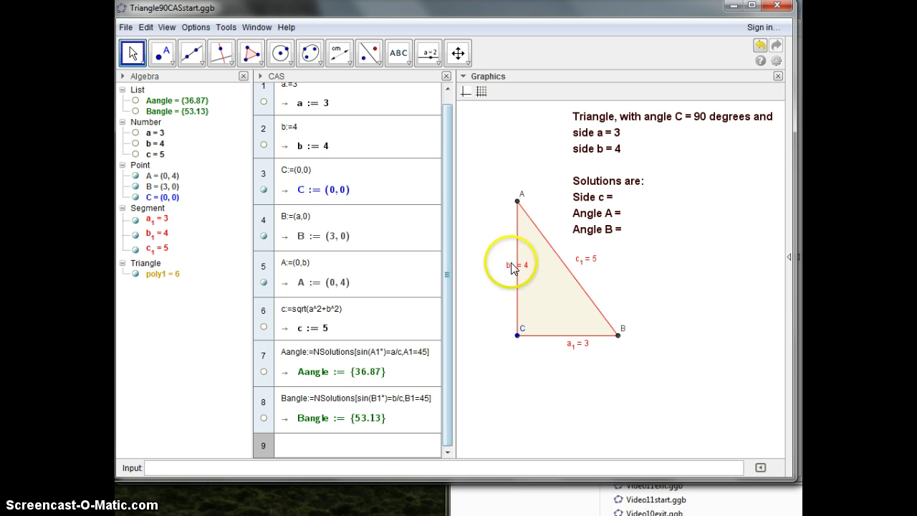
- Drag the b₁ = 4 label left of its side and nudge the a₁ = 3 label slightly left
{"action": "left_click_drag", "start_coordinate": [511, 264], "coordinate": [490, 268]}
{"action": "mouse_move", "coordinate": [573, 344]}
{"action": "left_mouse_down"}
{"action": "mouse_move", "coordinate": [576, 351]}
{"action": "mouse_move", "coordinate": [562, 351]}
{"action": "left_mouse_up"}
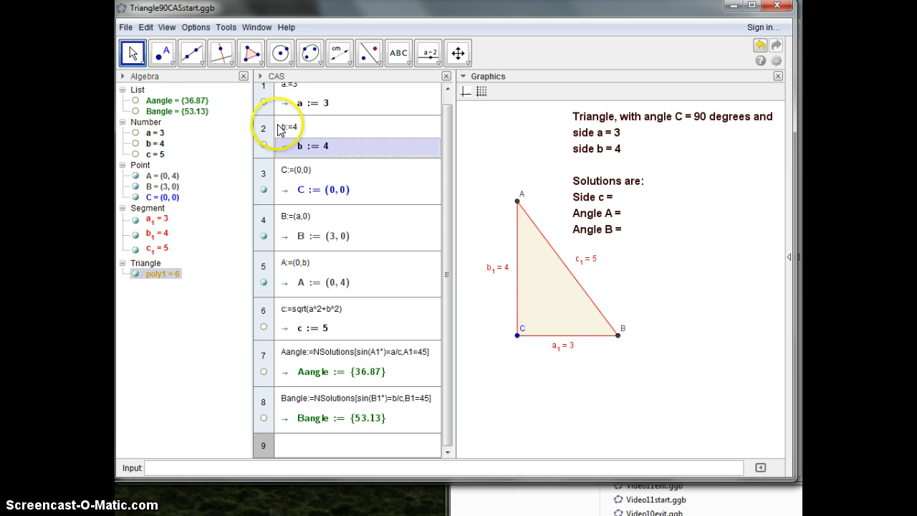
- Measure angle α = 36.87° at A (C, A, B) and angle β = 53.13° at B (A, B, C)
{"action": "left_click", "coordinate": [349, 66]}
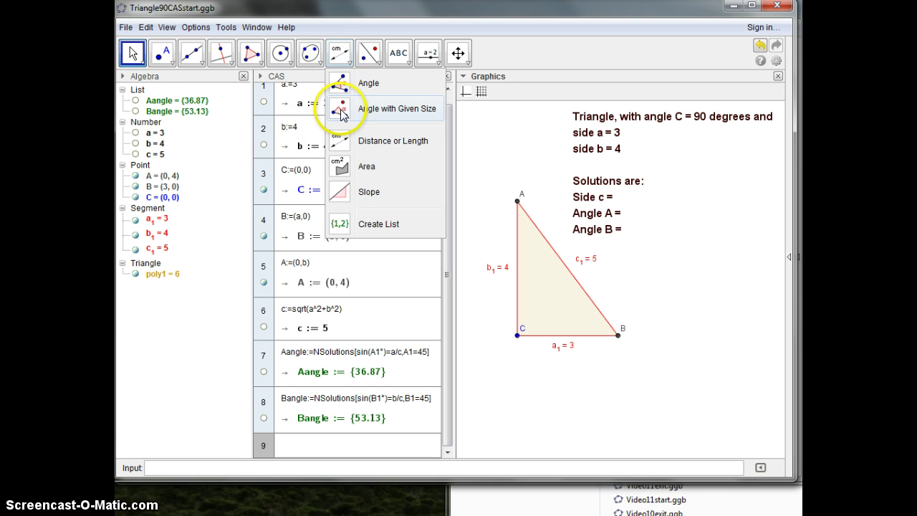
{"action": "left_click", "coordinate": [339, 86]}
{"action": "left_click", "coordinate": [518, 334]}
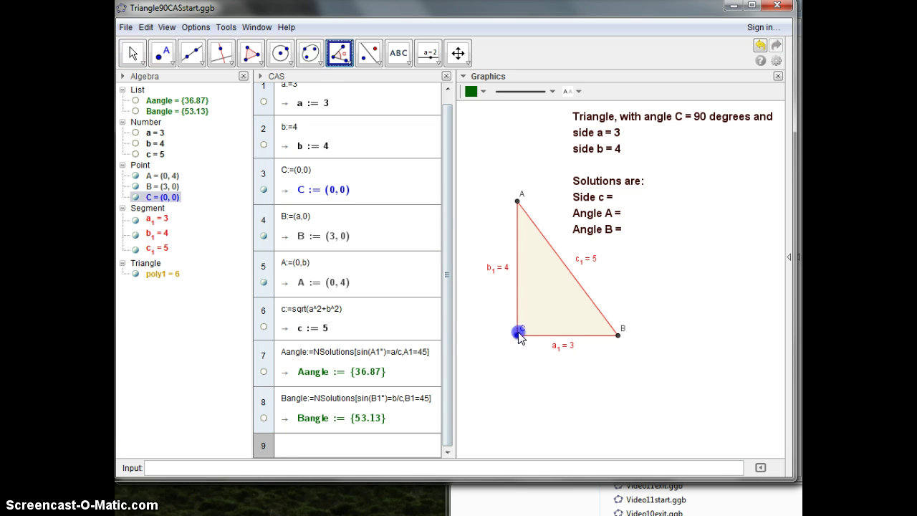
{"action": "left_click", "coordinate": [518, 202]}
{"action": "left_click", "coordinate": [616, 335]}
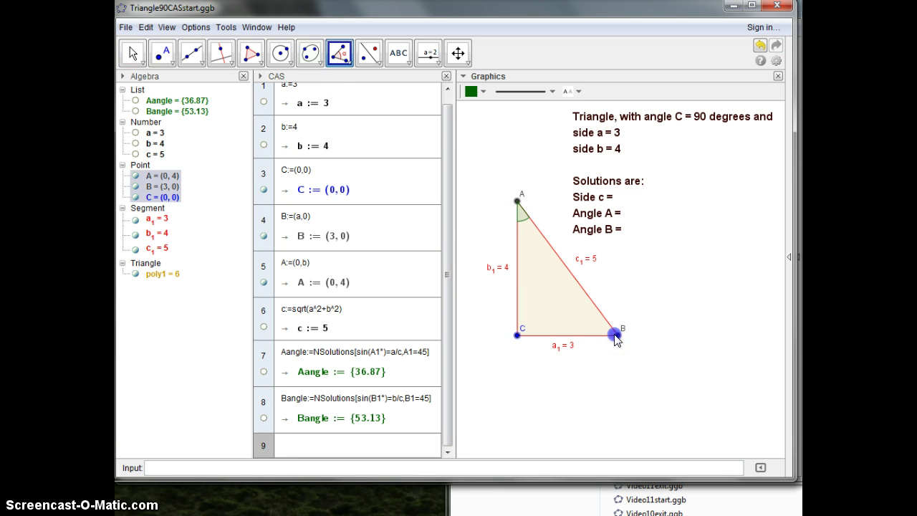
{"action": "left_click", "coordinate": [520, 339]}
{"action": "left_click", "coordinate": [517, 201]}
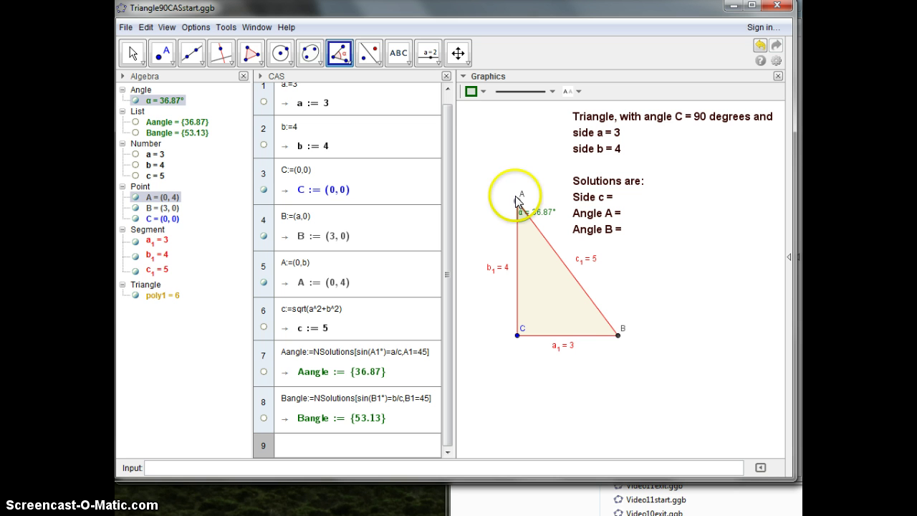
{"action": "left_click", "coordinate": [617, 335]}
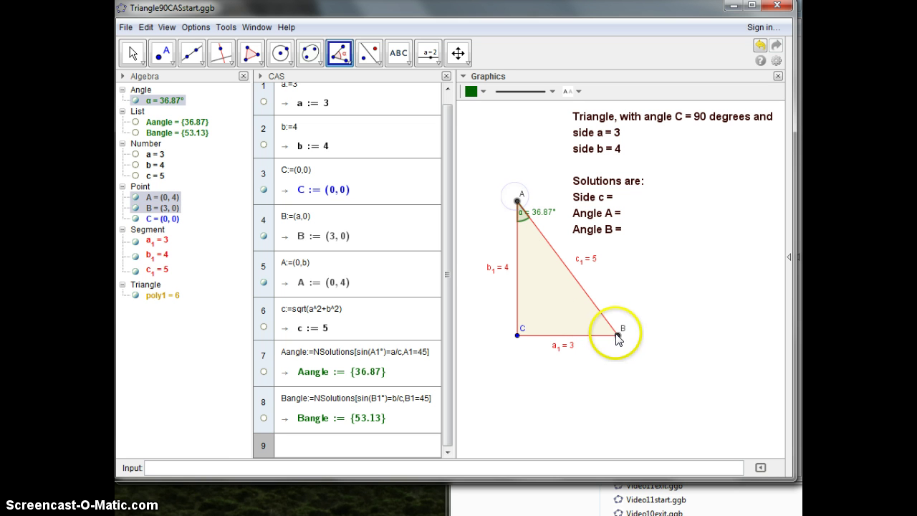
{"action": "left_click", "coordinate": [517, 335]}
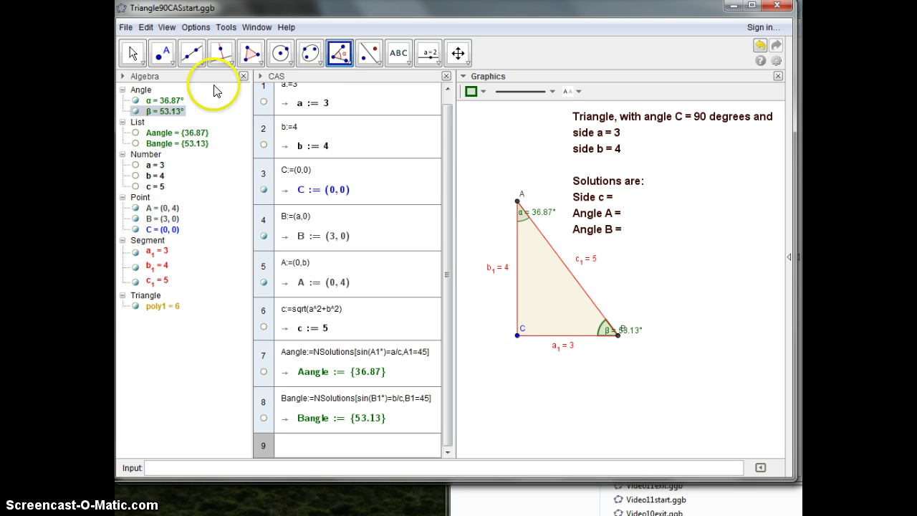
- Move the α = 36.87° and β = 53.13° labels inside the triangle
{"action": "left_click", "coordinate": [132, 52]}
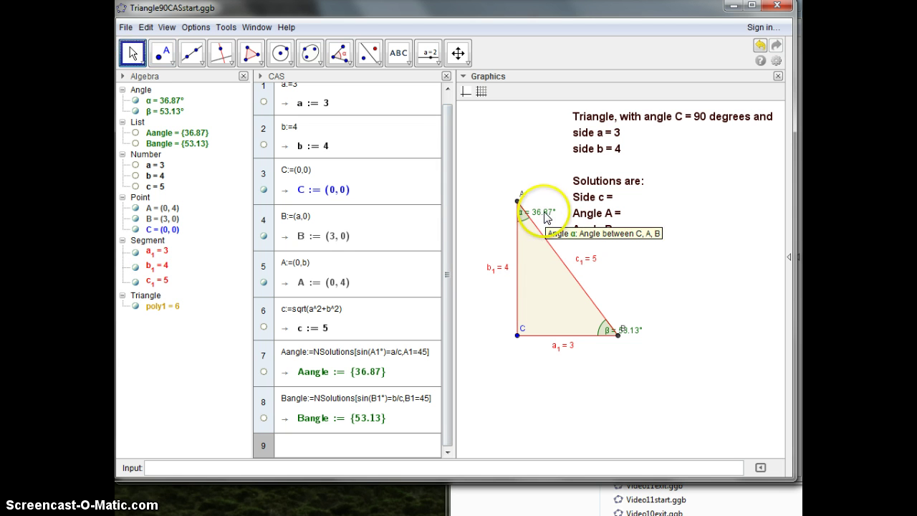
{"action": "left_click_drag", "start_coordinate": [543, 219], "coordinate": [537, 242]}
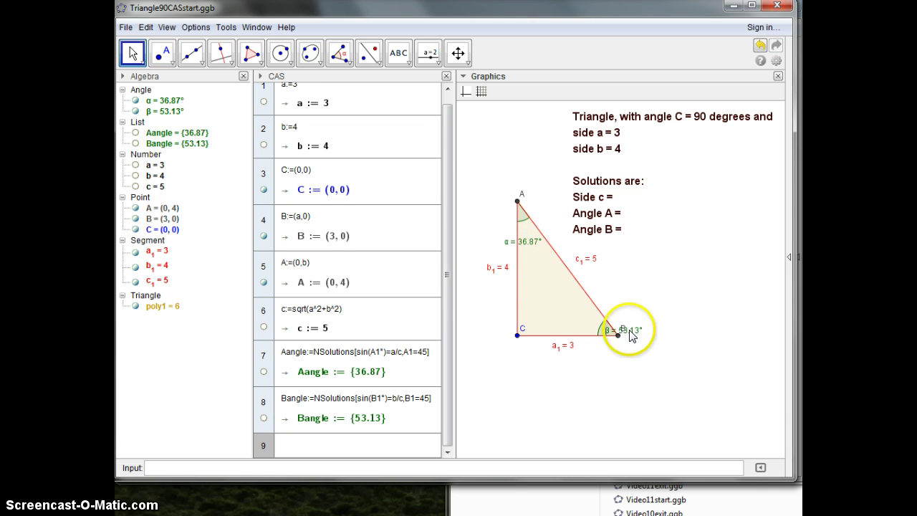
{"action": "left_click_drag", "start_coordinate": [622, 329], "coordinate": [571, 320]}
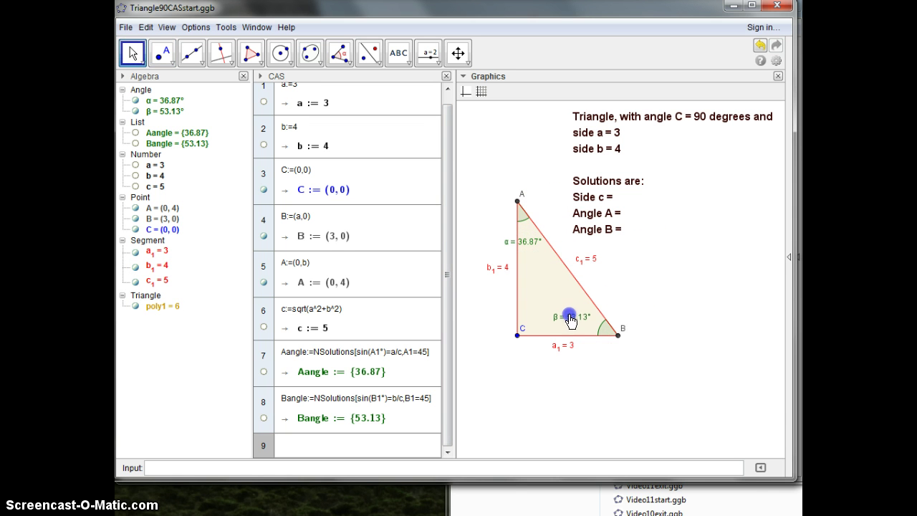
- Insert side c_1 after 'Side c =' in the solutions text
{"action": "double_click", "coordinate": [631, 200]}
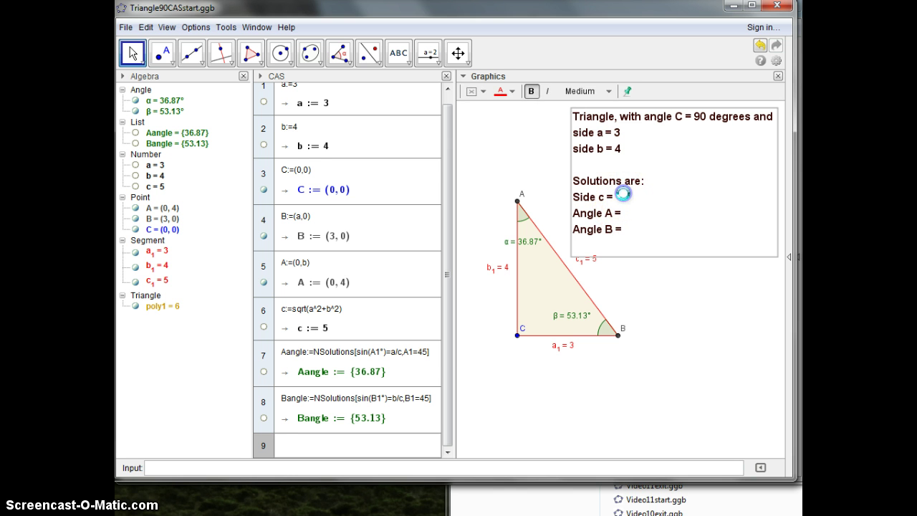
{"action": "left_click", "coordinate": [576, 196]}
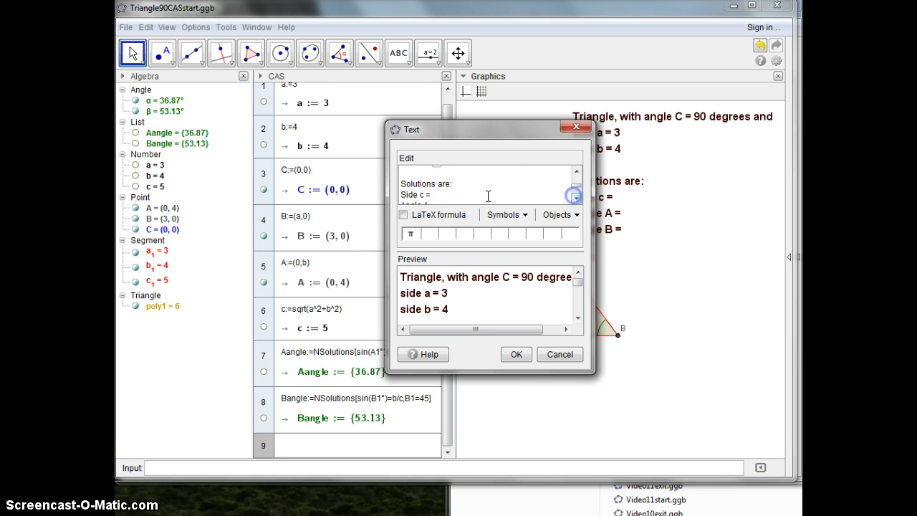
{"action": "left_click", "coordinate": [432, 194]}
{"action": "left_click_drag", "start_coordinate": [498, 129], "coordinate": [736, 112]}
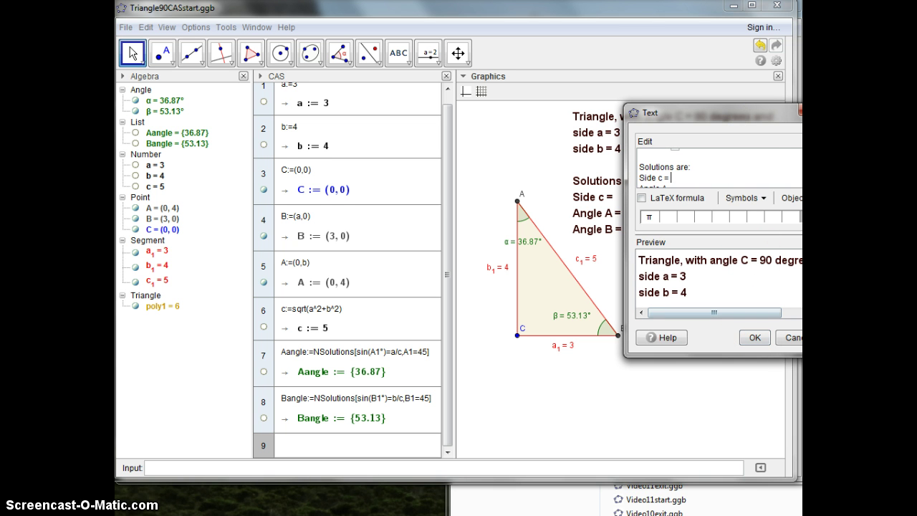
{"action": "left_click_drag", "start_coordinate": [756, 121], "coordinate": [691, 122]}
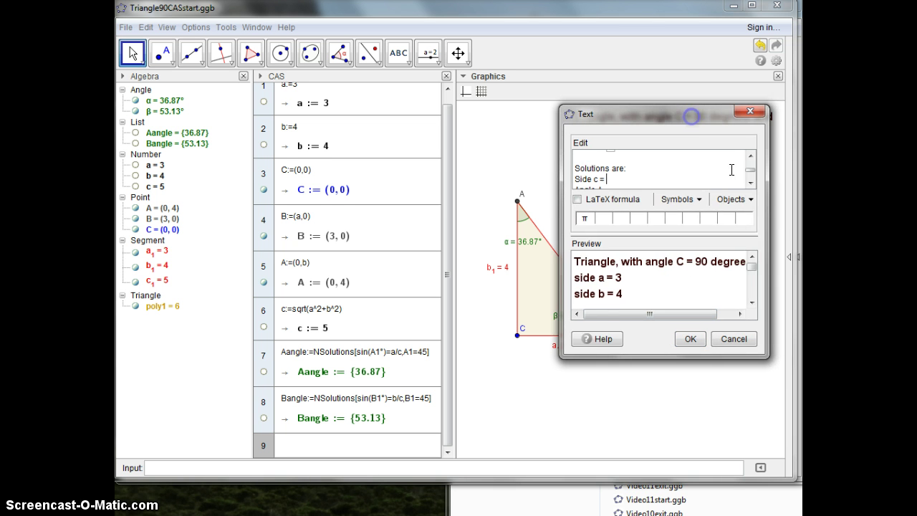
{"action": "left_click", "coordinate": [738, 199]}
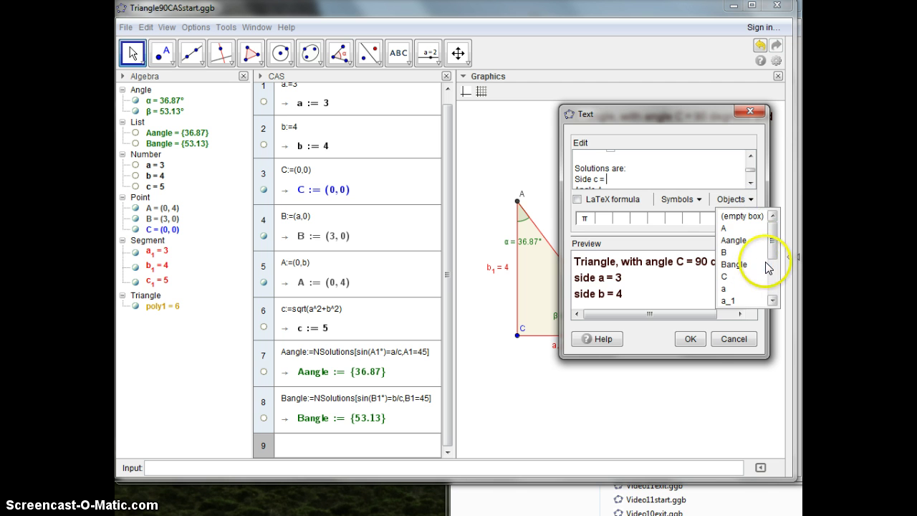
{"action": "left_click_drag", "start_coordinate": [769, 253], "coordinate": [772, 279]}
{"action": "left_click", "coordinate": [729, 289]}
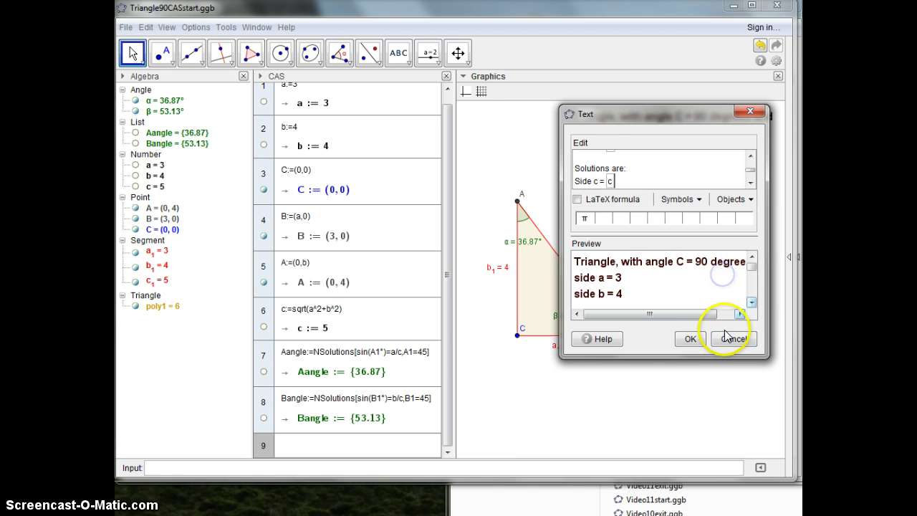
{"action": "left_click", "coordinate": [691, 339]}
- Insert Aangle after 'Angle A =' and Bangle after 'Angle B =' in the solutions text
{"action": "double_click", "coordinate": [629, 205]}
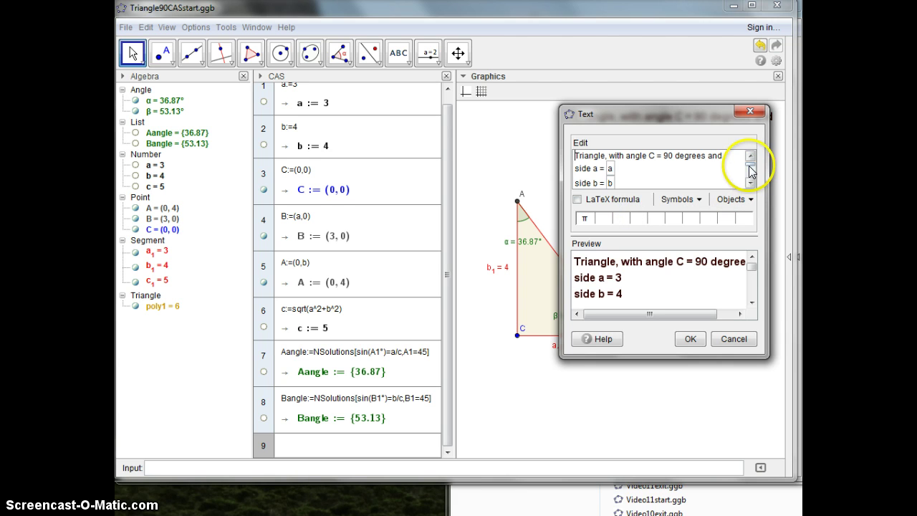
{"action": "left_click", "coordinate": [751, 182]}
{"action": "left_click", "coordinate": [751, 182]}
{"action": "left_click", "coordinate": [619, 164]}
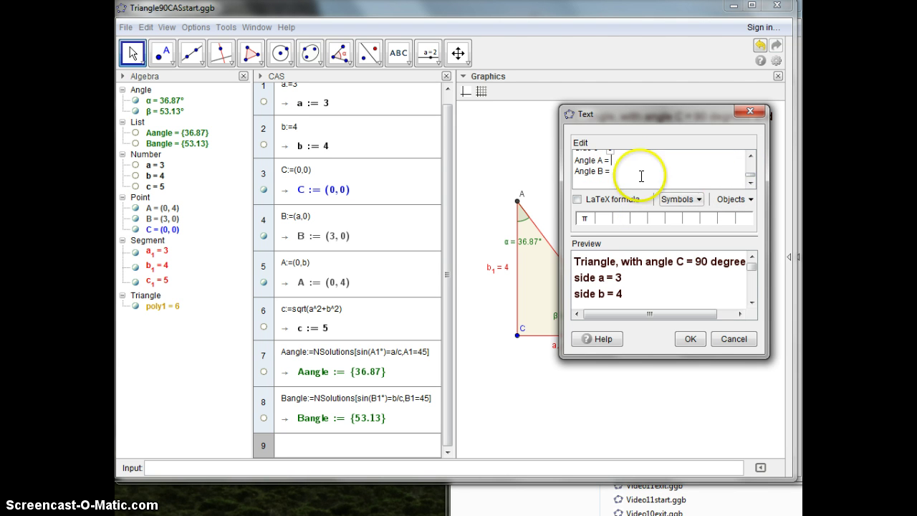
{"action": "left_click", "coordinate": [748, 199]}
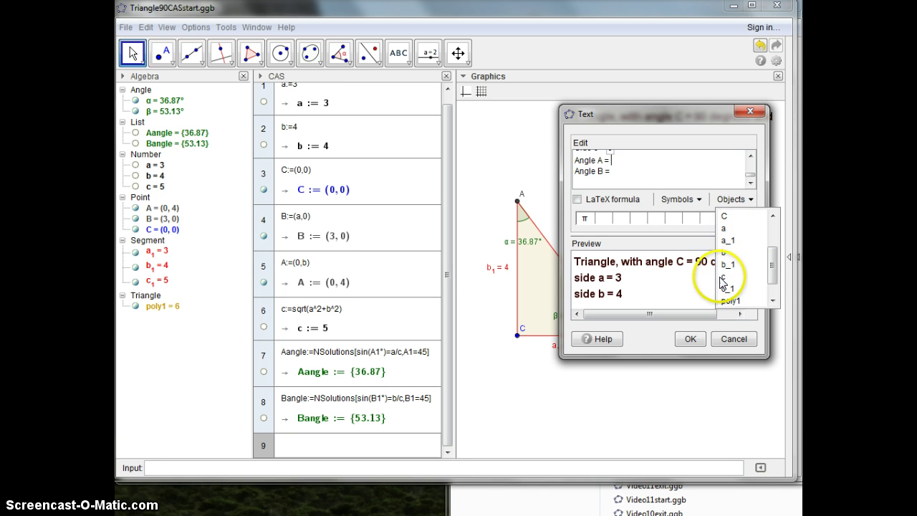
{"action": "left_click_drag", "start_coordinate": [772, 277], "coordinate": [770, 242]}
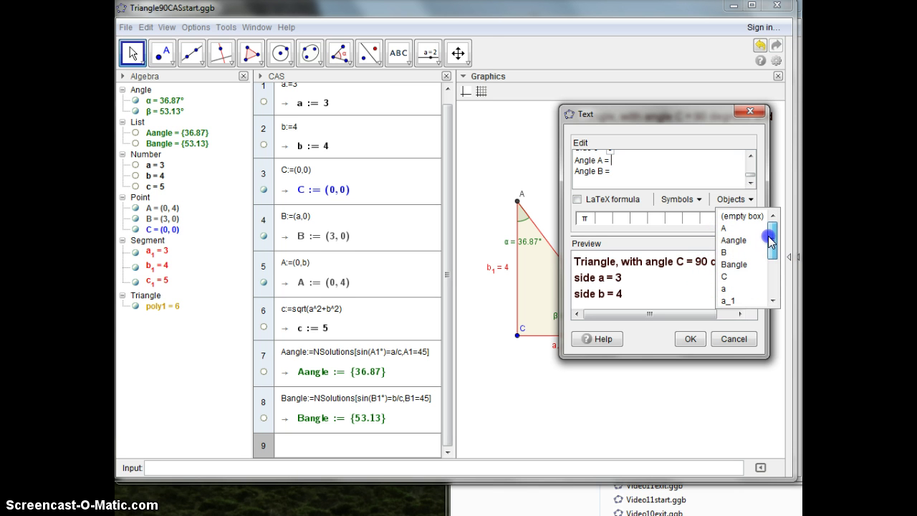
{"action": "left_click", "coordinate": [731, 241]}
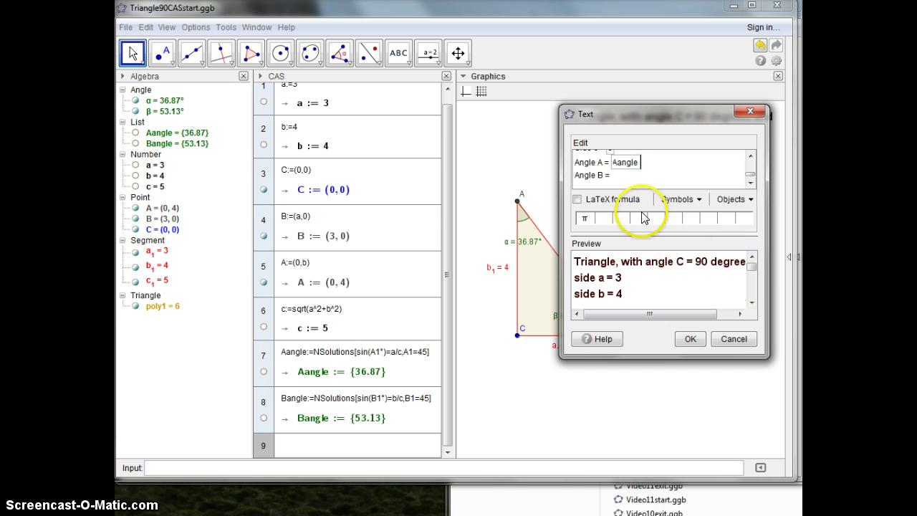
{"action": "left_click", "coordinate": [622, 175]}
{"action": "left_click", "coordinate": [750, 183]}
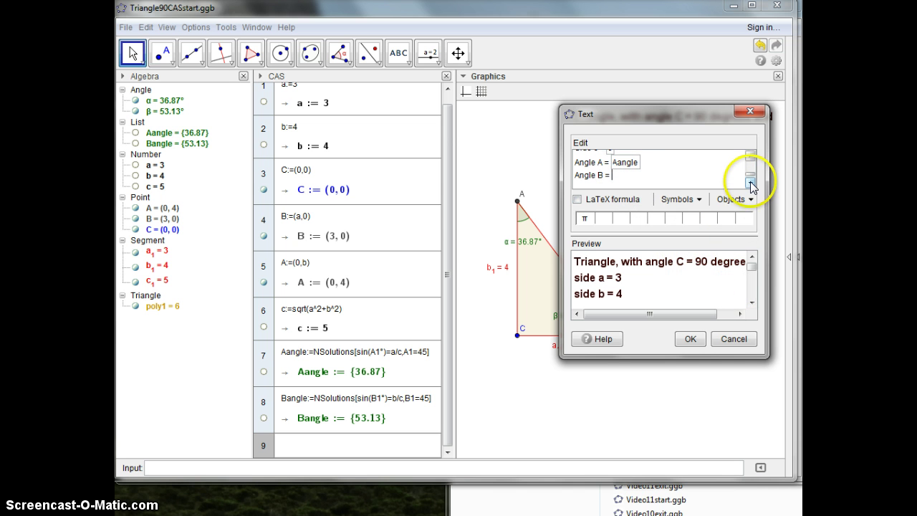
{"action": "left_click", "coordinate": [749, 199]}
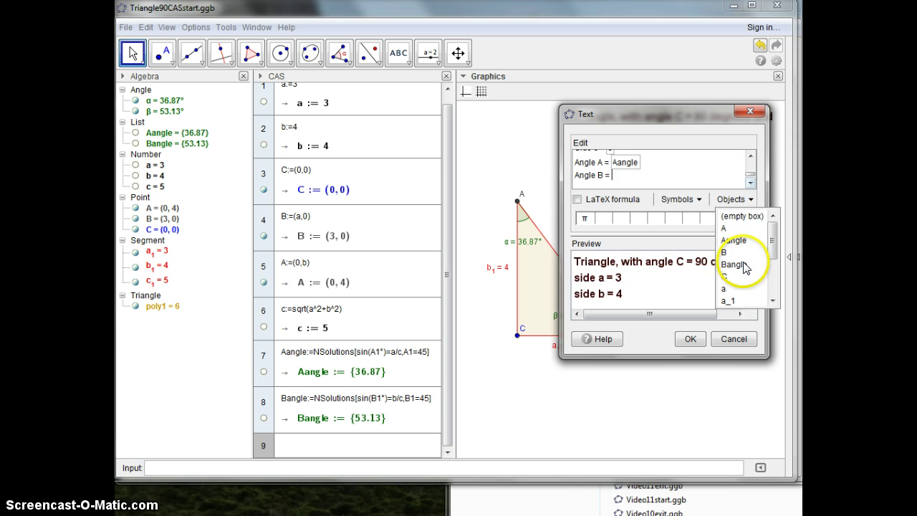
{"action": "left_click", "coordinate": [738, 262]}
{"action": "left_click", "coordinate": [692, 341]}
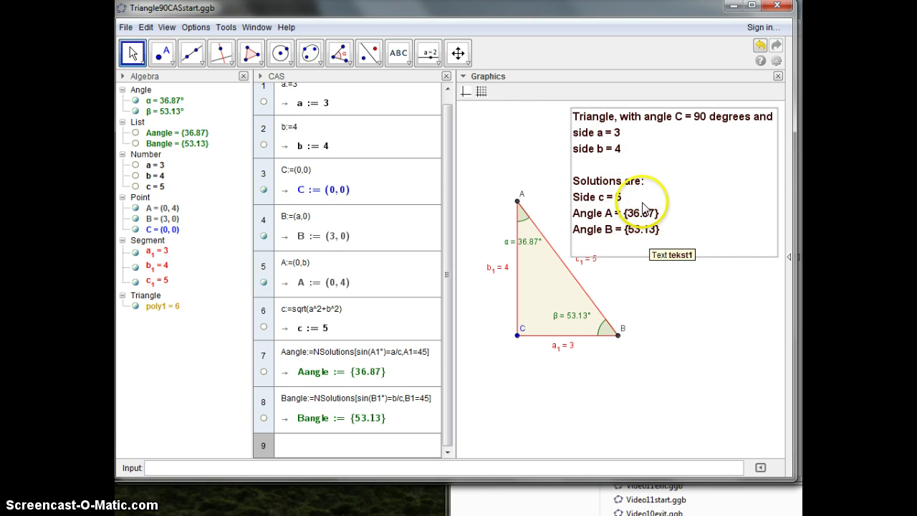
- Drag the solutions text box slightly upward in the Graphics view
{"action": "left_click_drag", "start_coordinate": [642, 207], "coordinate": [640, 198]}
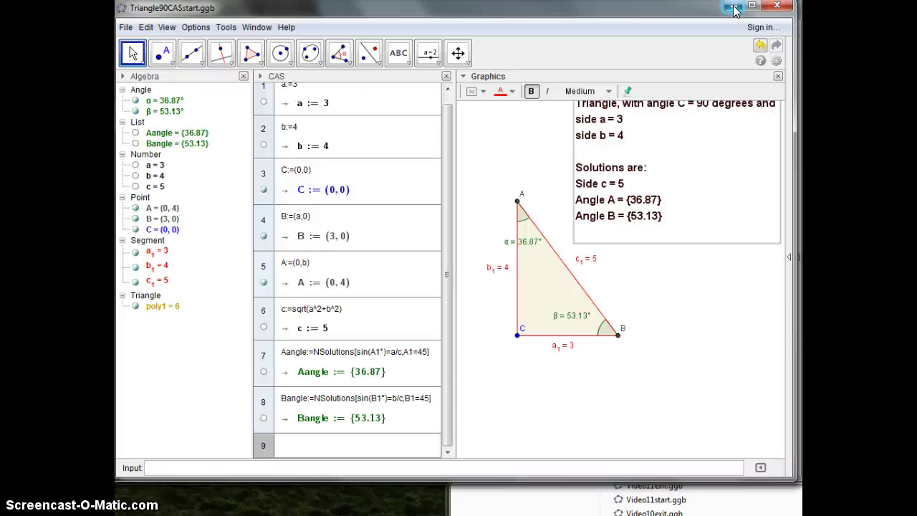
- Minimize the Triangle90CASstart window to reveal TriangleCase1CAS.ggb
{"action": "left_click", "coordinate": [733, 8]}
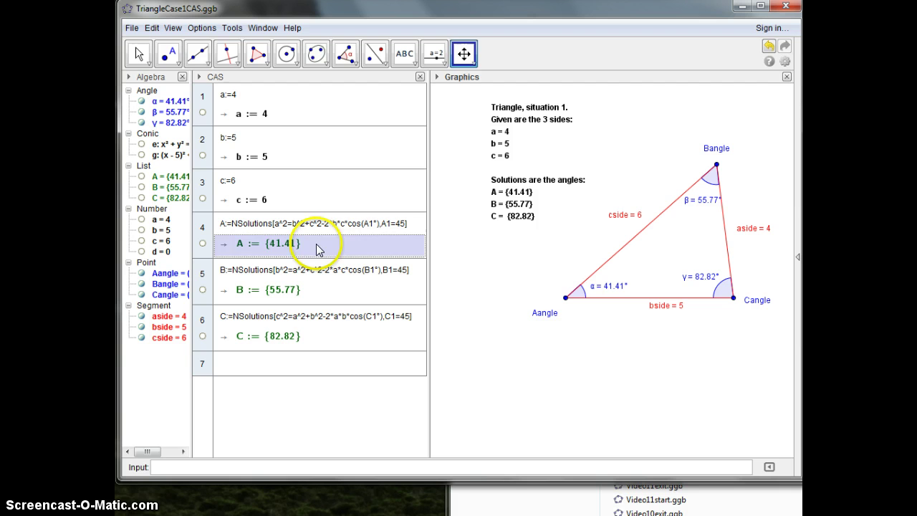
- Set side a to 5 in CAS row 1
{"action": "left_click", "coordinate": [233, 94]}
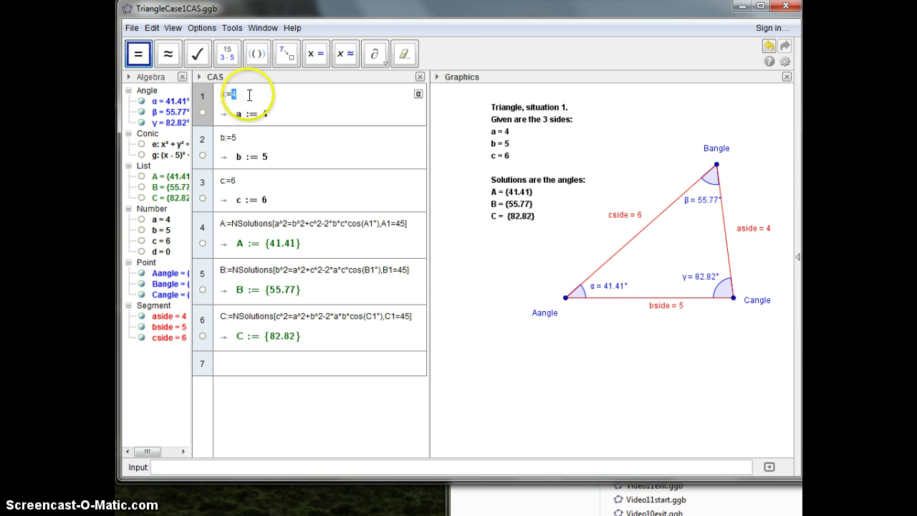
{"action": "type", "text": "5"}
{"action": "key", "text": "Return"}
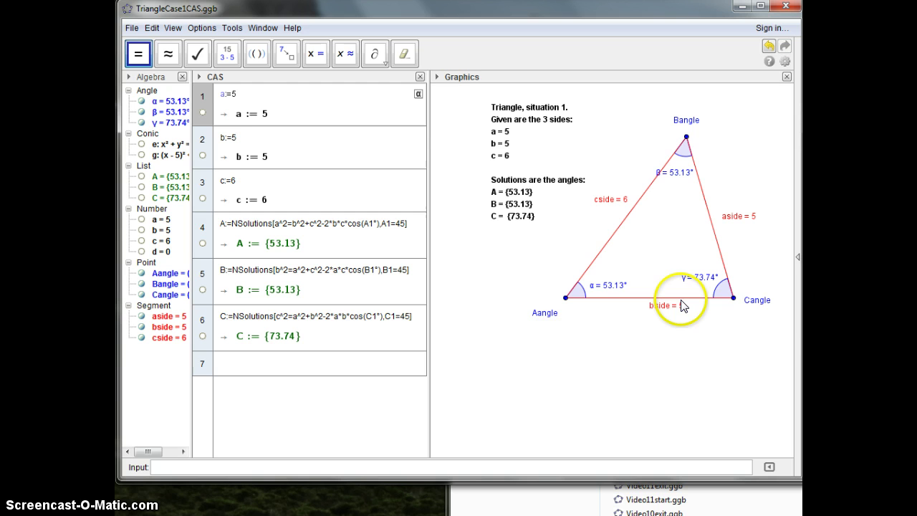
- Try side a = 15, then undo back to a = 5
{"action": "double_click", "coordinate": [231, 94]}
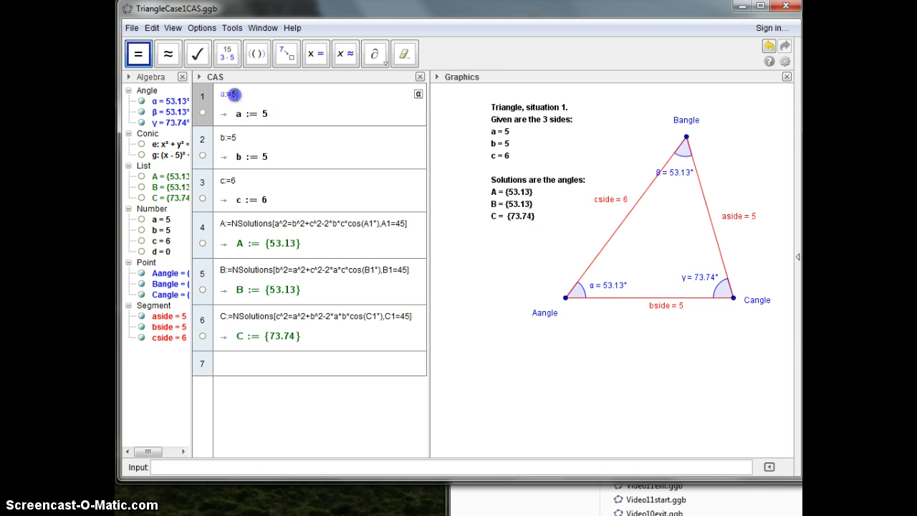
{"action": "type", "text": "15"}
{"action": "left_click", "coordinate": [252, 104]}
{"action": "key", "text": "Return"}
{"action": "left_click", "coordinate": [301, 111]}
{"action": "left_click", "coordinate": [265, 99]}
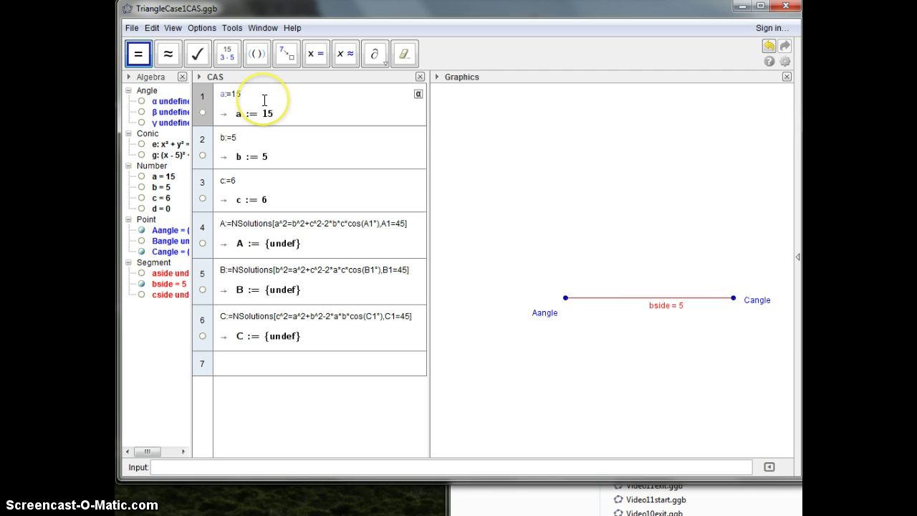
{"action": "key", "text": "ctrl+z"}
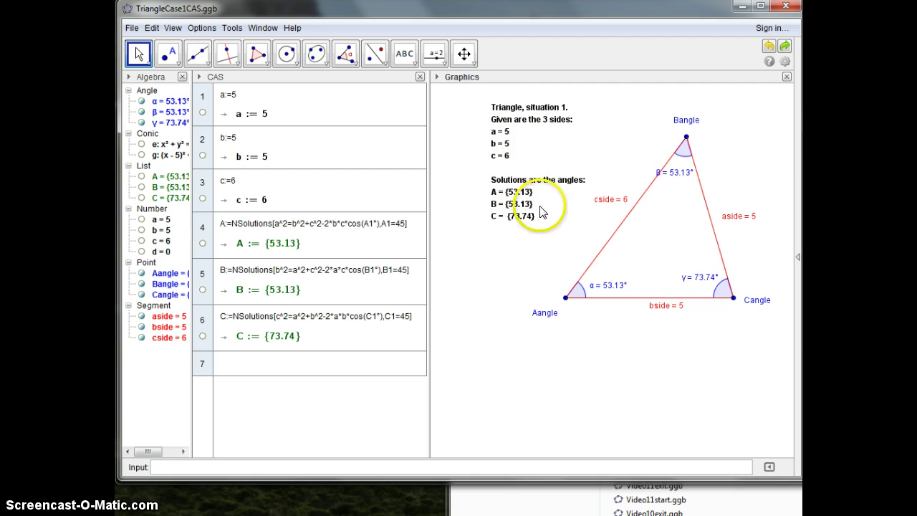
- Change CAS row 2 to b:=3.8, giving angles 56.09°, 39.1° and 84.81°
{"action": "left_click", "coordinate": [232, 138]}
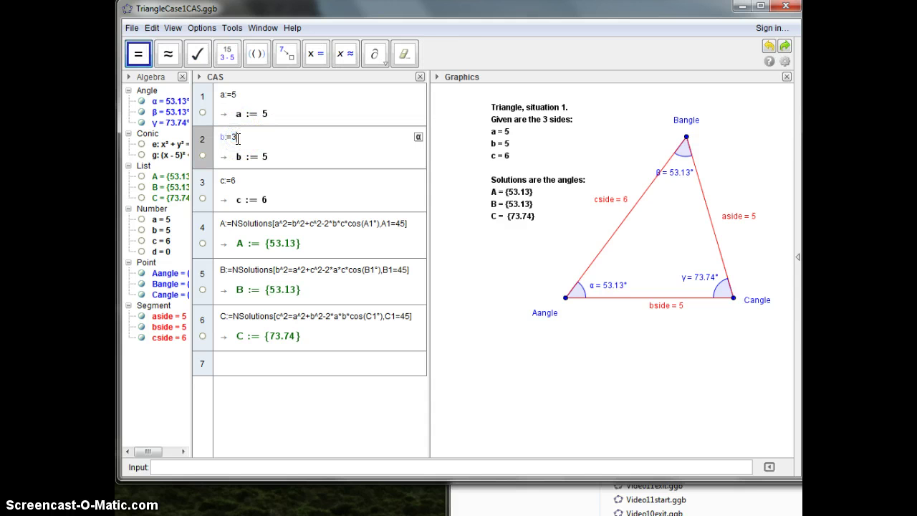
{"action": "type", "text": "3.8"}
{"action": "key", "text": "Return"}
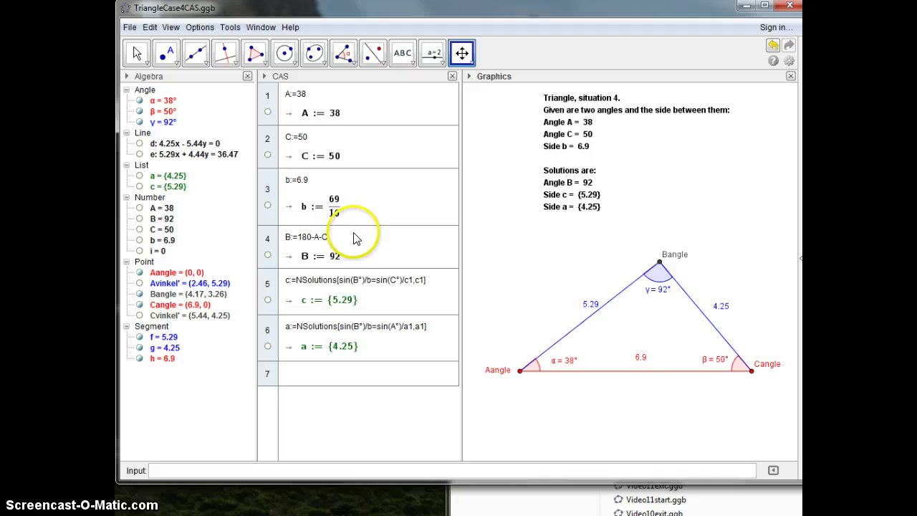
- In TriangleCase4CAS, change angle A from 38 to 45
{"action": "left_click", "coordinate": [351, 299]}
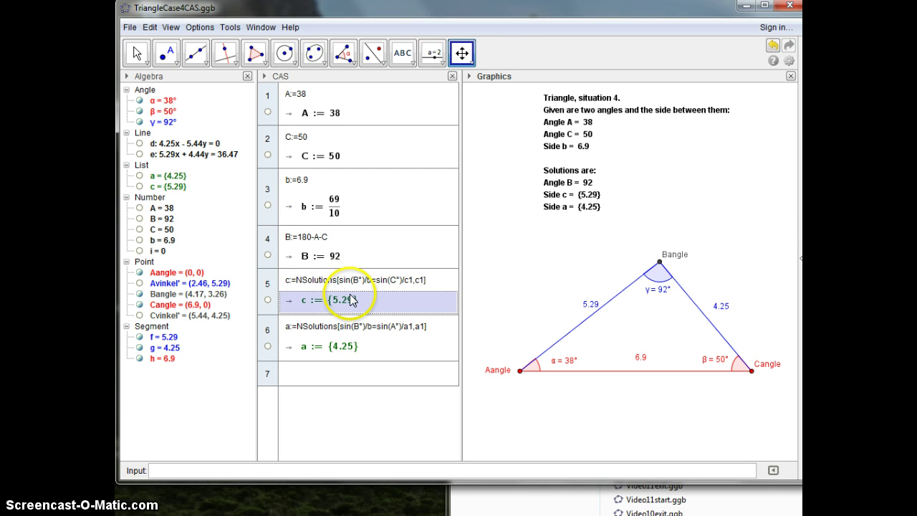
{"action": "left_click", "coordinate": [586, 166]}
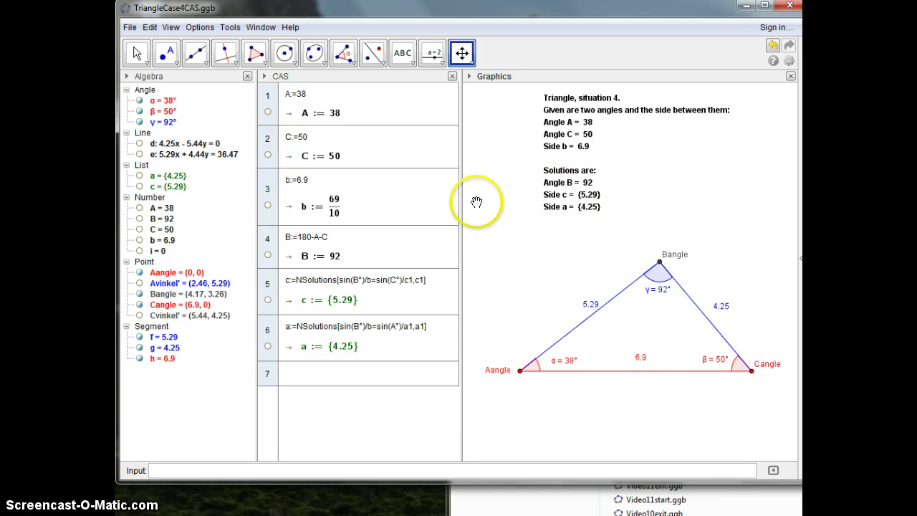
{"action": "left_click", "coordinate": [339, 116]}
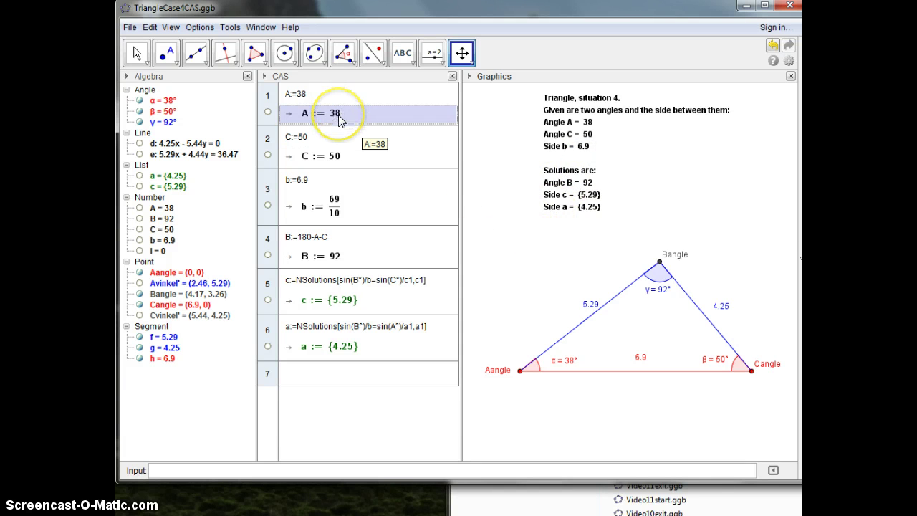
{"action": "double_click", "coordinate": [302, 93]}
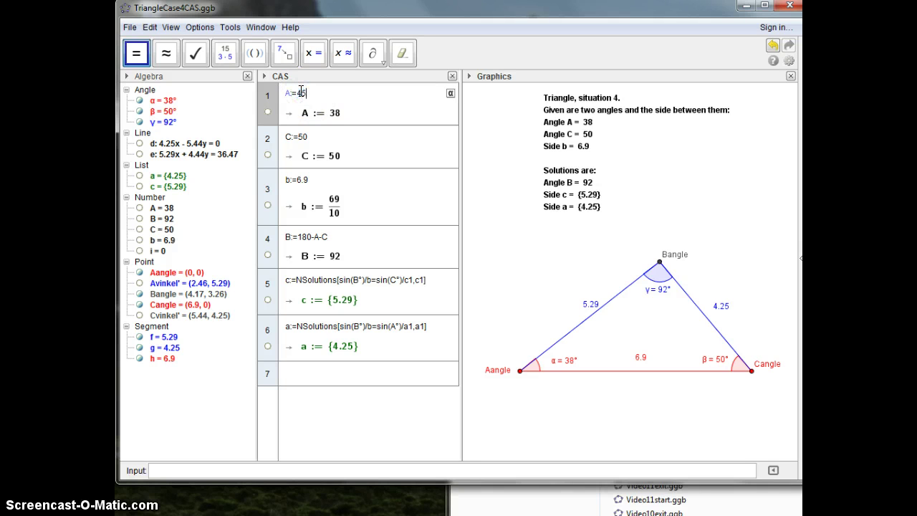
{"action": "key", "text": "Return"}
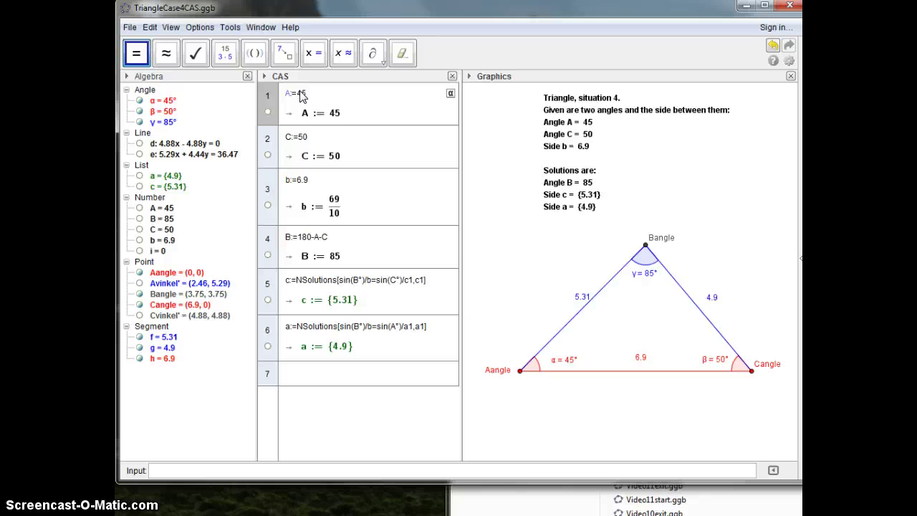
- Change angle C from 50 to 45 and side b from 6.9 to 5
{"action": "double_click", "coordinate": [302, 136]}
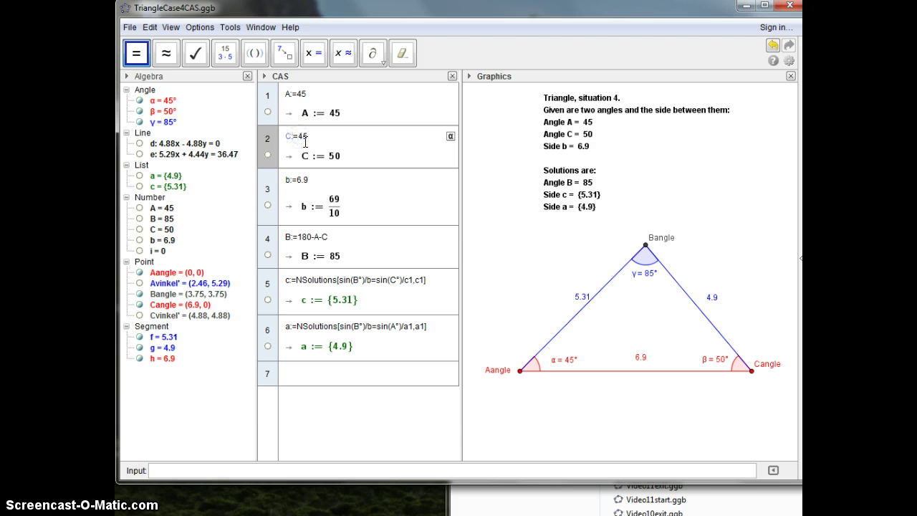
{"action": "type", "text": "45"}
{"action": "key", "text": "Return"}
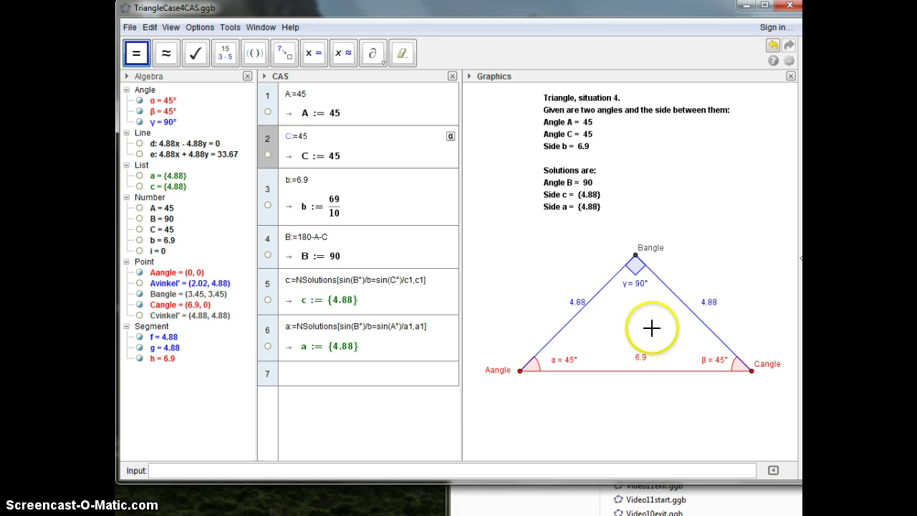
{"action": "double_click", "coordinate": [308, 180]}
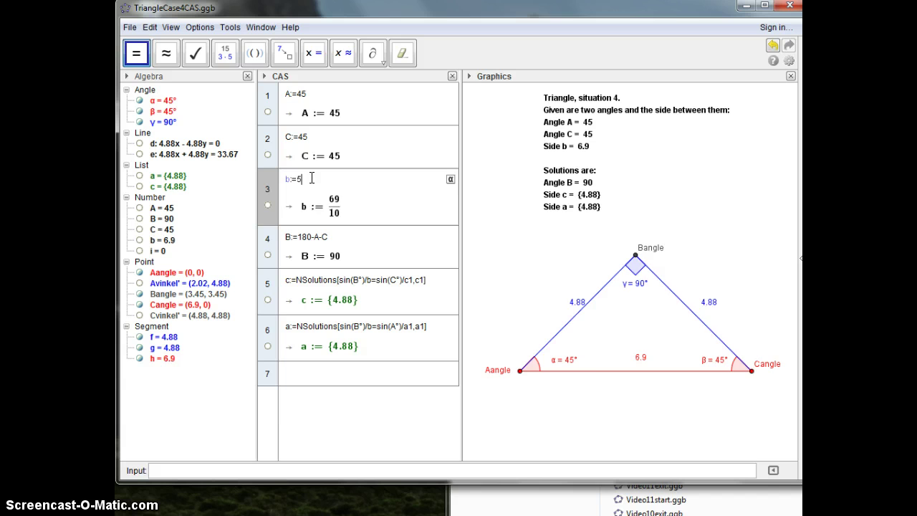
{"action": "key", "text": "Return"}
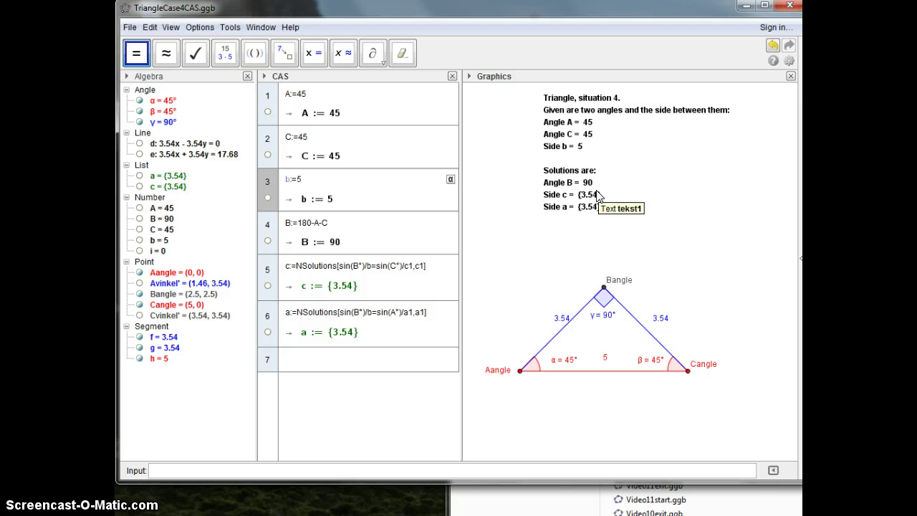
{"action": "left_click", "coordinate": [370, 504]}
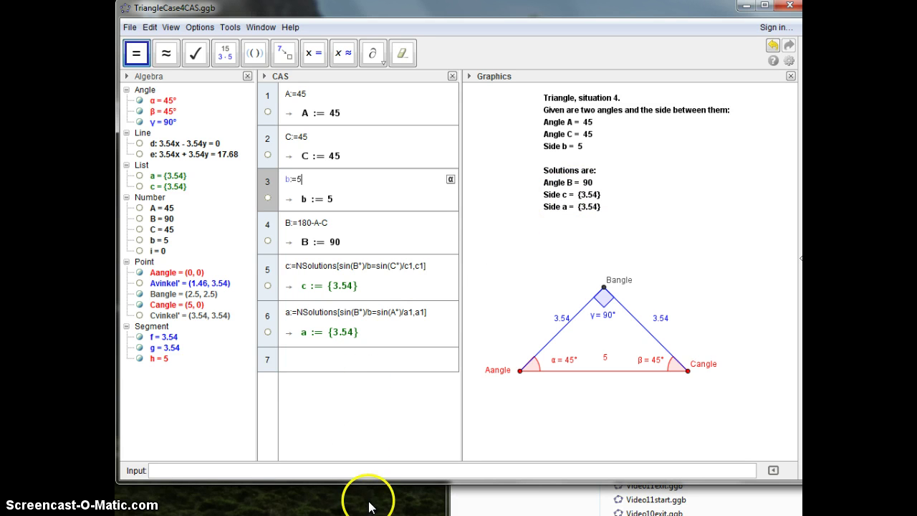